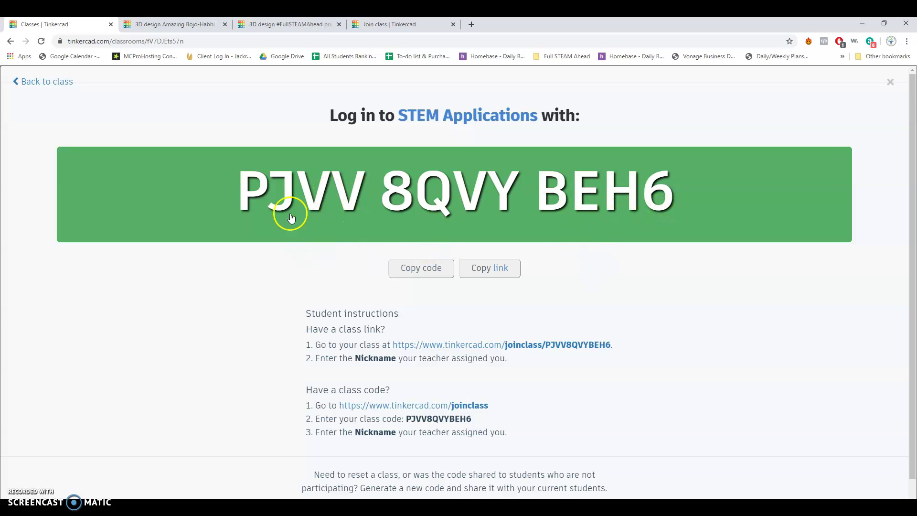
Step: Review the class join page and the STEM Applications class code page, and return to the Car Demo design
left_click(413, 24)
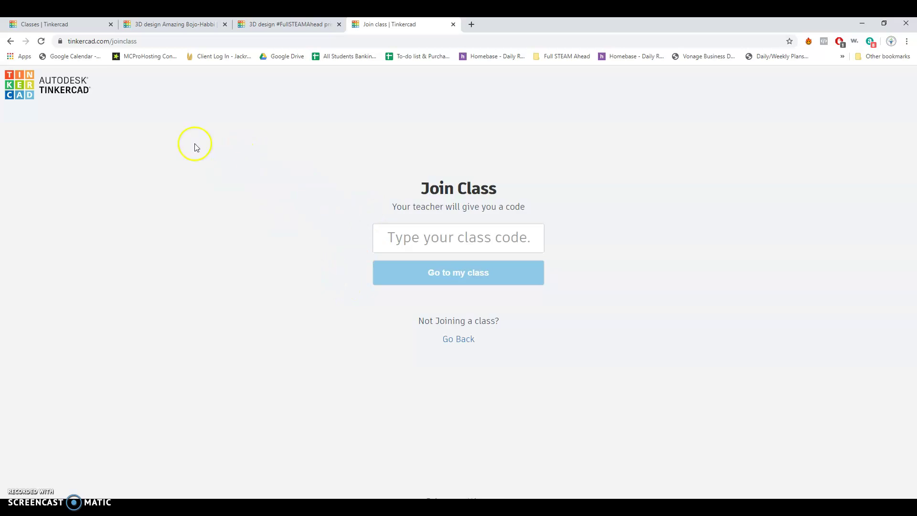
left_click(57, 24)
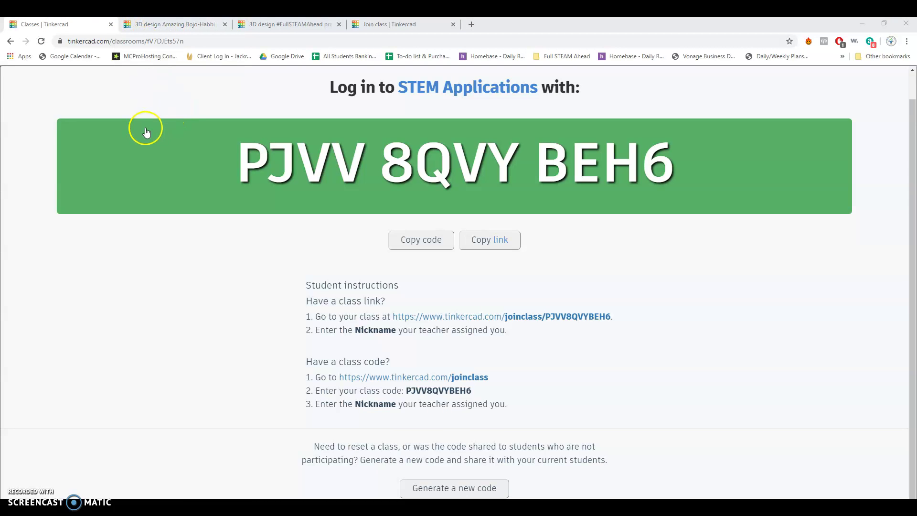
left_click(176, 24)
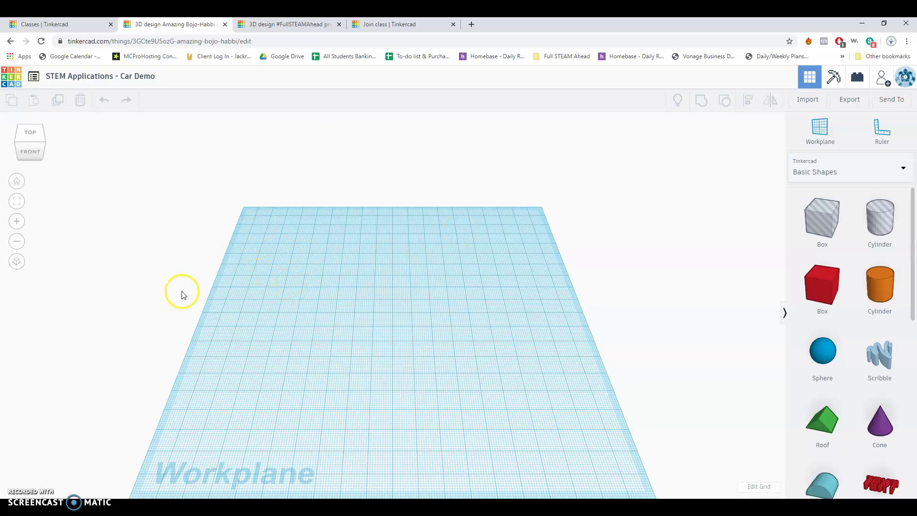
Step: Go to the design dashboard and reopen the STEM Applications - Car Demo design for editing
left_click(16, 82)
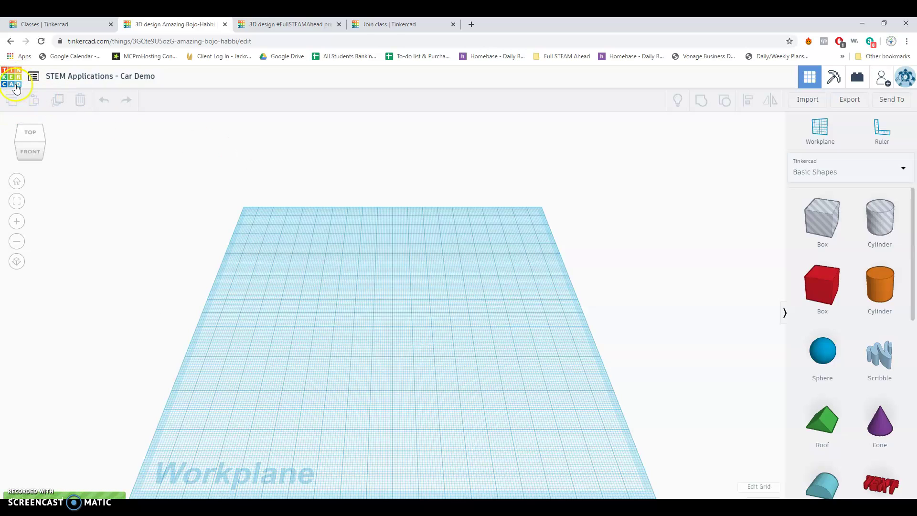
left_click(186, 156)
left_click(619, 254)
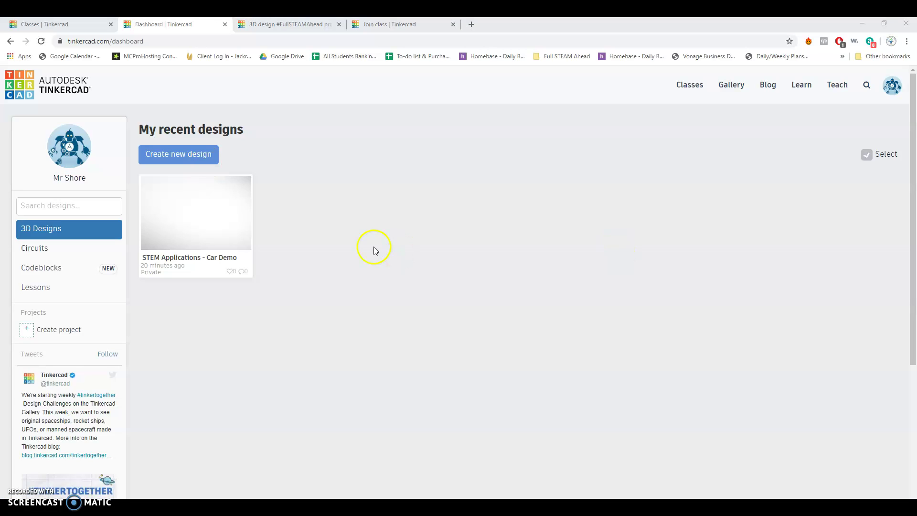
left_click(173, 154)
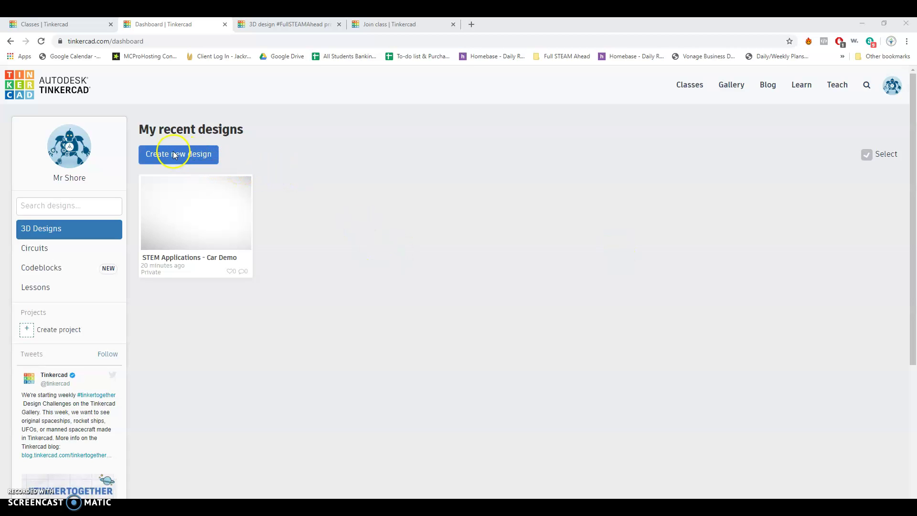
left_click(186, 259)
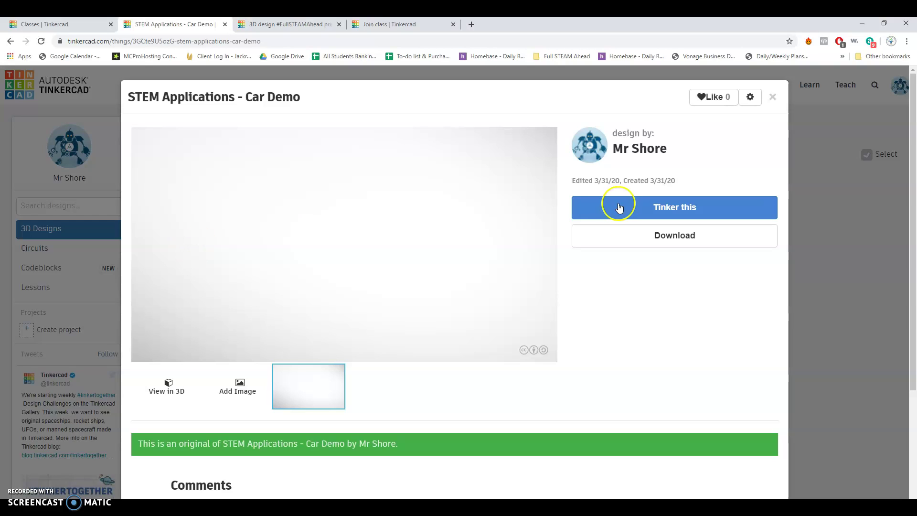
left_click(654, 208)
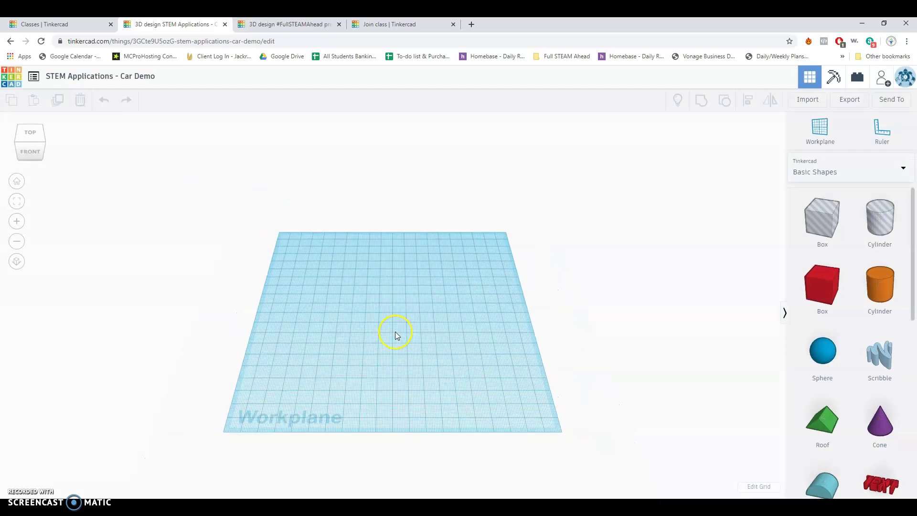
Step: Examine the empty workplane at different zoom levels and from different viewing angles
scroll(389, 336, "down", 2)
scroll(390, 337, "up", 4)
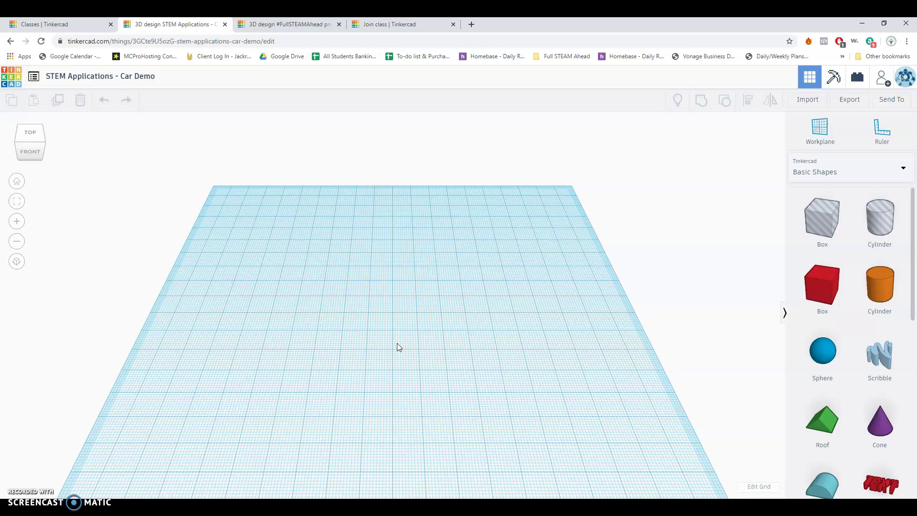
scroll(372, 342, "down", 3)
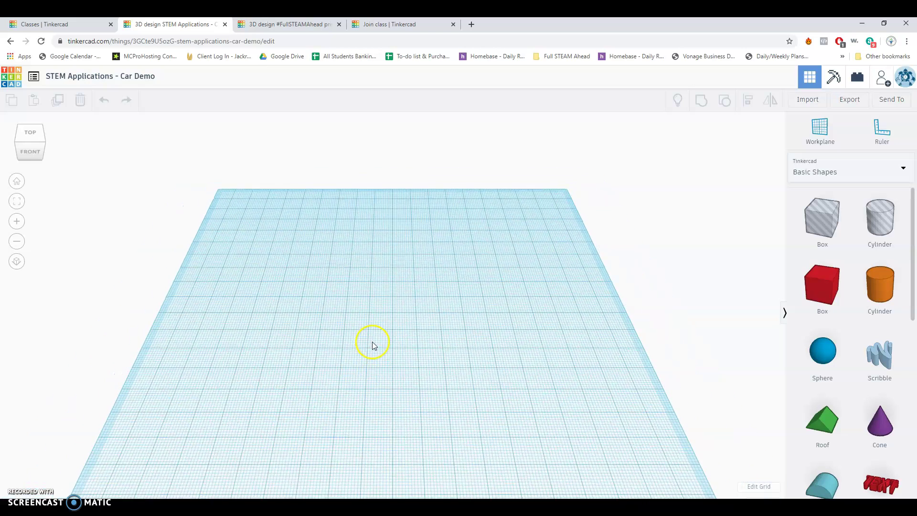
left_click(18, 242)
left_click(19, 223)
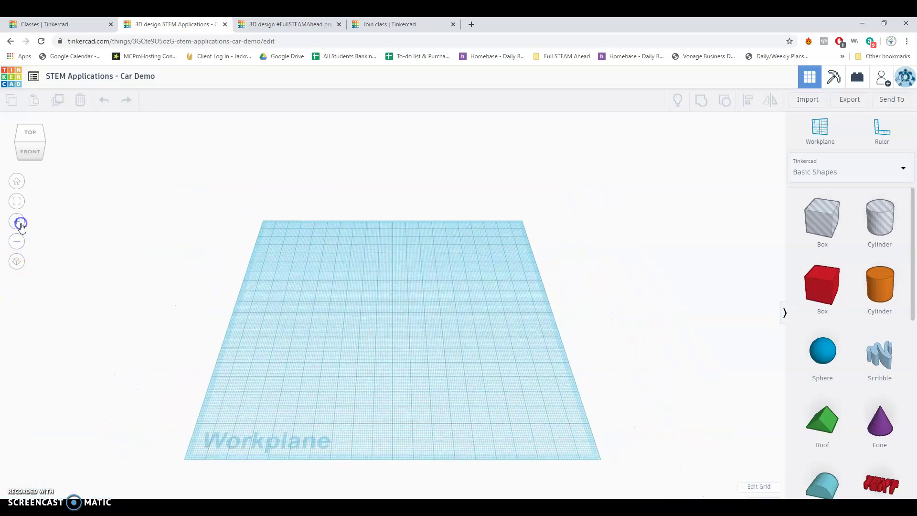
left_click(19, 223)
left_click(19, 241)
left_click(17, 222)
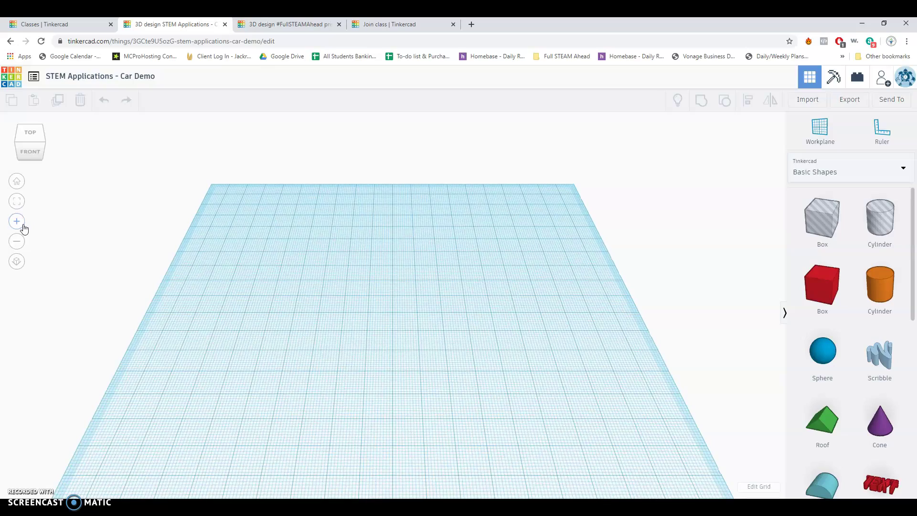
right_click_drag(393, 302, 389, 323)
left_click(38, 147)
left_click_drag(38, 147, 72, 156)
right_click_drag(368, 284, 368, 316)
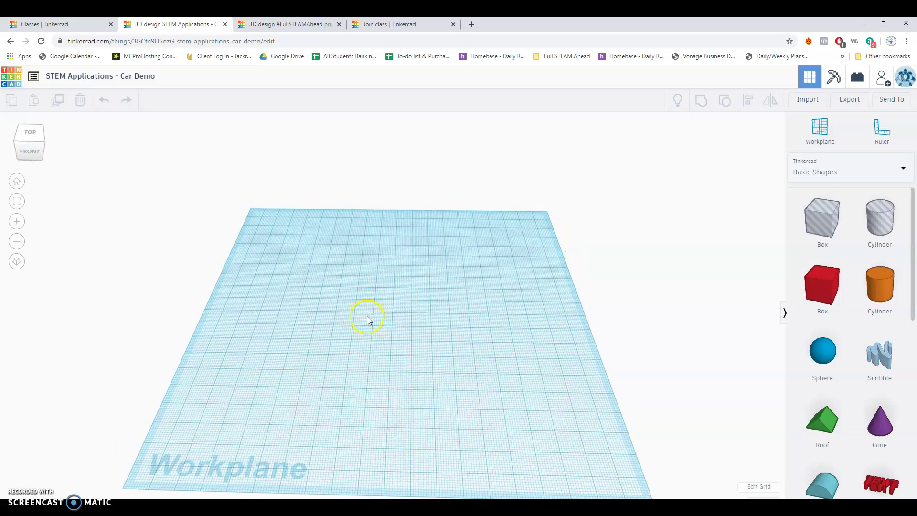
right_click_drag(483, 323, 468, 309)
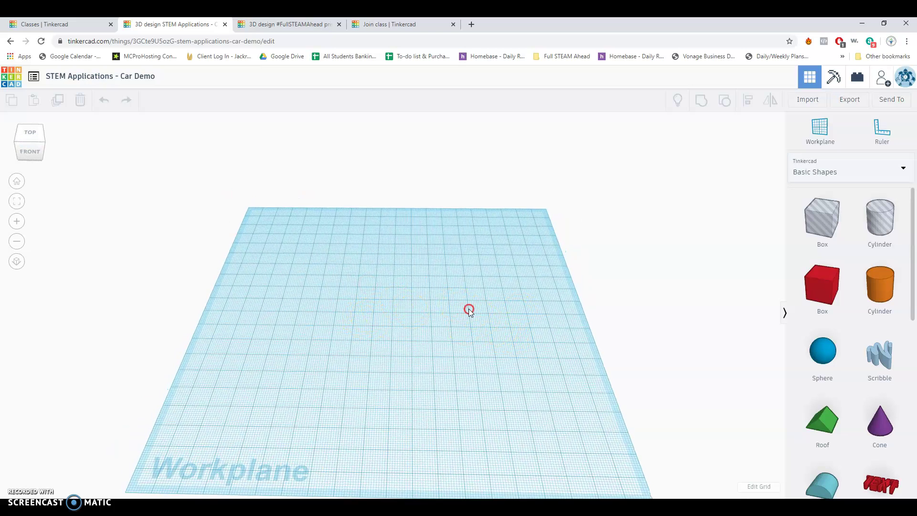
Step: Place a red solid box on the workplane and set its Steps value to 12
left_click_drag(777, 289, 341, 296)
scroll(887, 333, "down", 3)
scroll(885, 353, "down", 2)
scroll(884, 367, "up", 5)
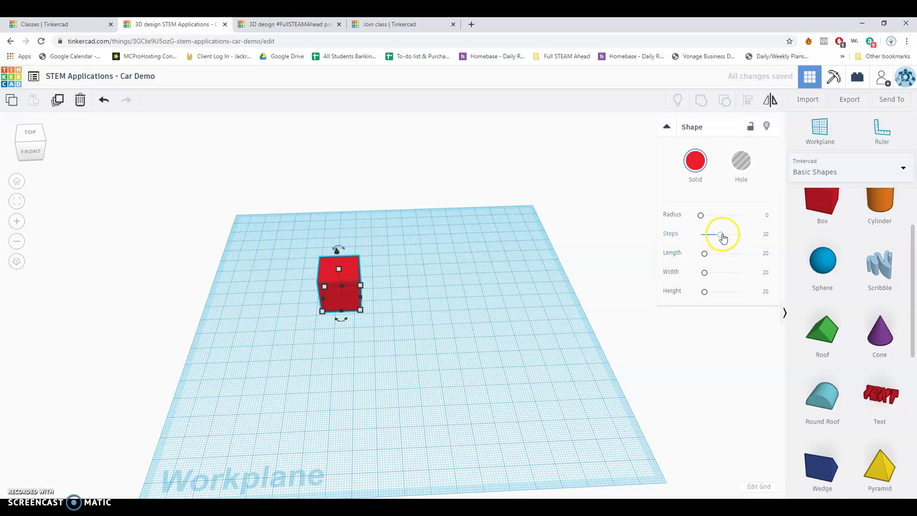
left_click_drag(700, 215, 726, 235)
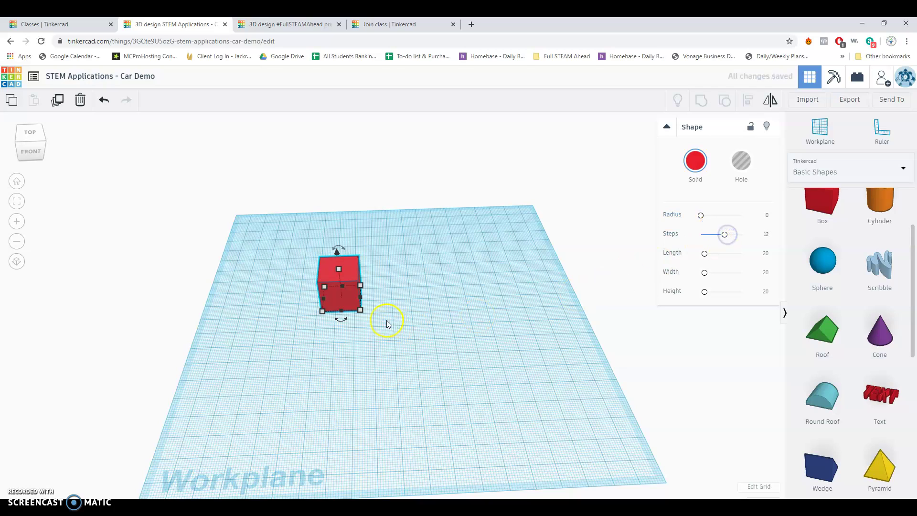
scroll(374, 318, "up", 3)
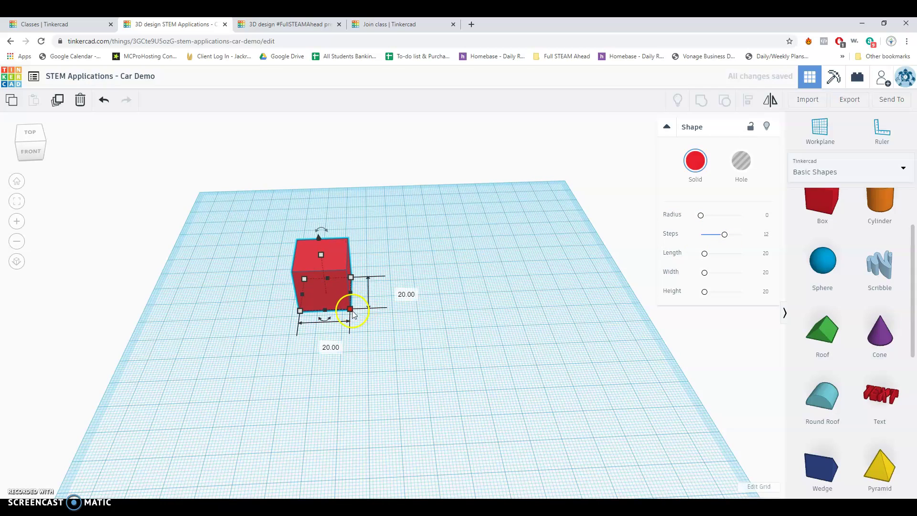
Step: Enlarge the red box to a footprint of about 106 by 76 mm and increase its height
left_click_drag(356, 313, 538, 367)
right_click_drag(507, 375, 511, 372)
left_click_drag(411, 268, 422, 209)
mouse_move(417, 290)
right_mouse_down()
mouse_move(414, 277)
mouse_move(426, 288)
right_mouse_up()
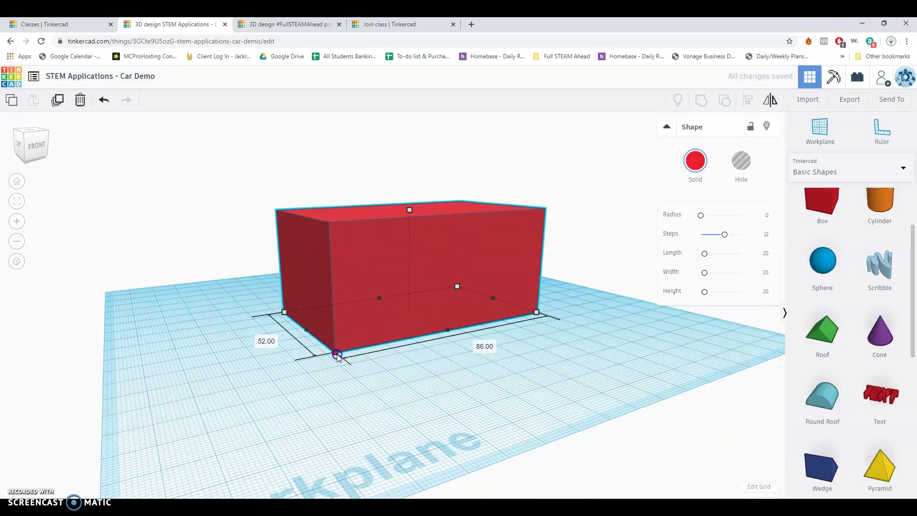
scroll(320, 380, "up", 2)
left_click_drag(320, 380, 299, 396)
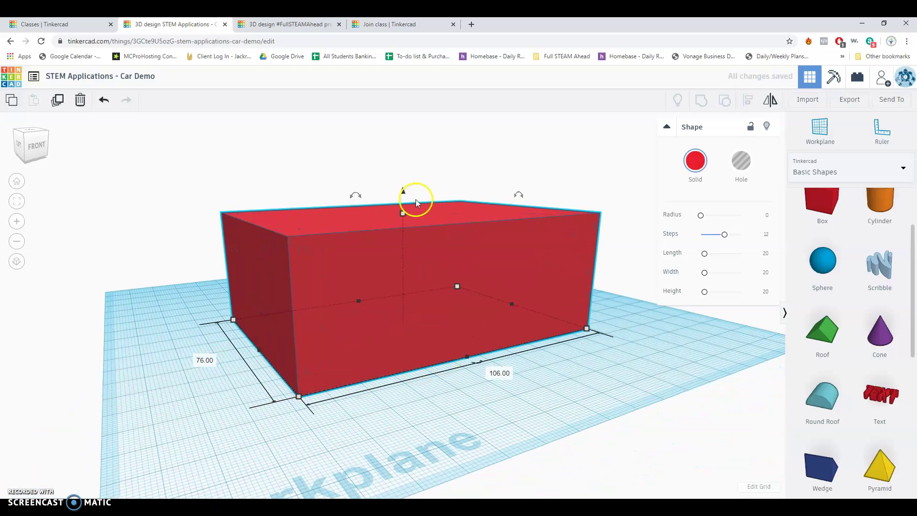
Step: Raise the red box above the workplane and tilt it so one end points down
left_click_drag(404, 193, 406, 125)
right_click_drag(409, 166, 398, 195)
scroll(391, 192, "down", 3)
left_click_drag(375, 180, 306, 366)
scroll(419, 367, "down", 4)
left_click(457, 346)
scroll(473, 346, "up", 3)
scroll(881, 364, "up", 2)
left_click_drag(850, 222, 483, 349)
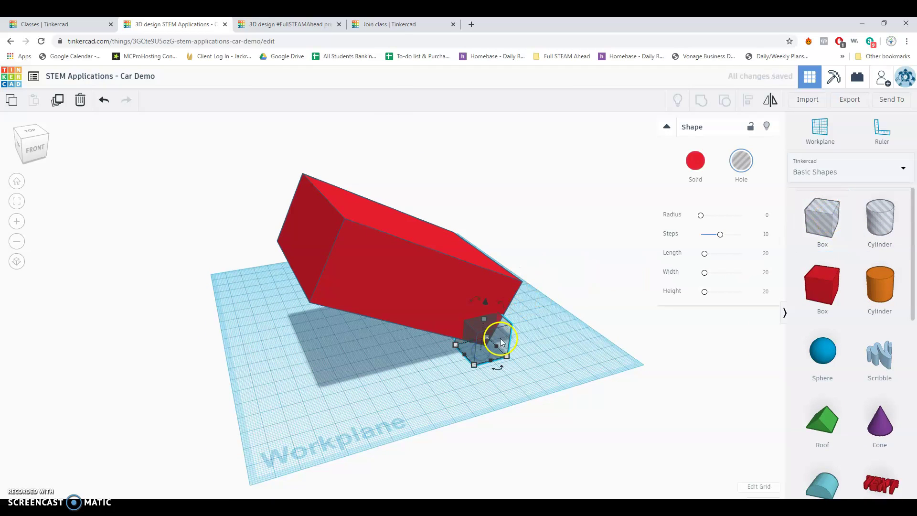
left_click(80, 100)
Step: Place a cylinder hole and size it so it passes vertically through the middle of the tilted box
left_click_drag(882, 219, 404, 129)
right_click_drag(404, 129, 353, 341)
left_click_drag(354, 341, 441, 324)
right_click_drag(442, 324, 374, 216)
Step: Group the cylinder hole with the red box to cut a round opening through it
left_click(225, 152)
left_click_drag(222, 139, 539, 386)
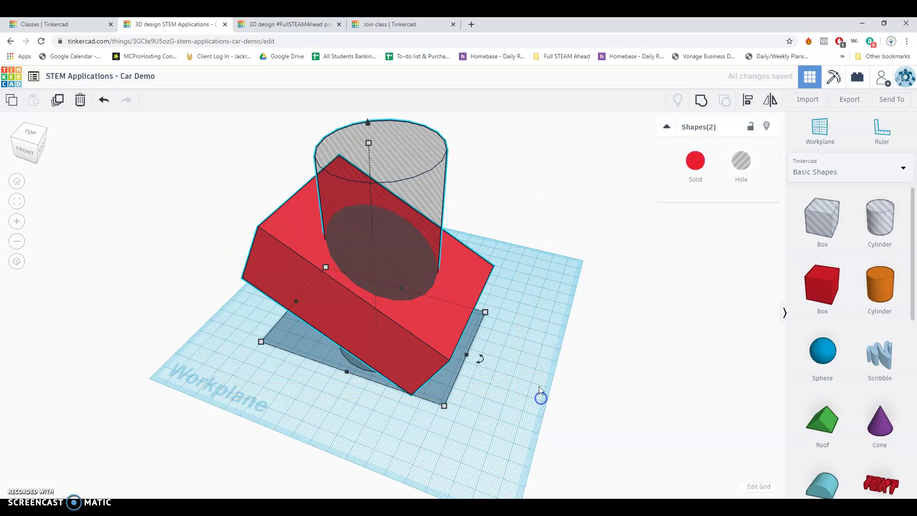
left_click(539, 231)
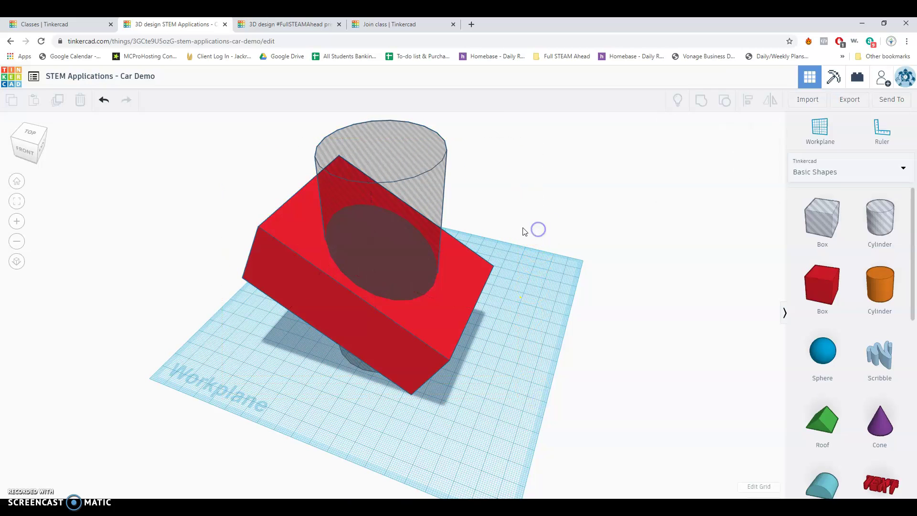
left_click(341, 191)
left_click(299, 227, "shift")
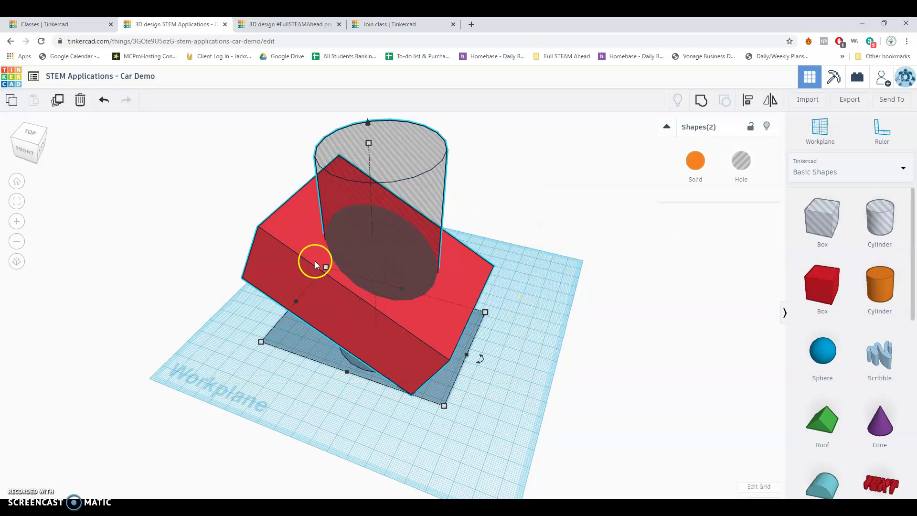
left_click(701, 101)
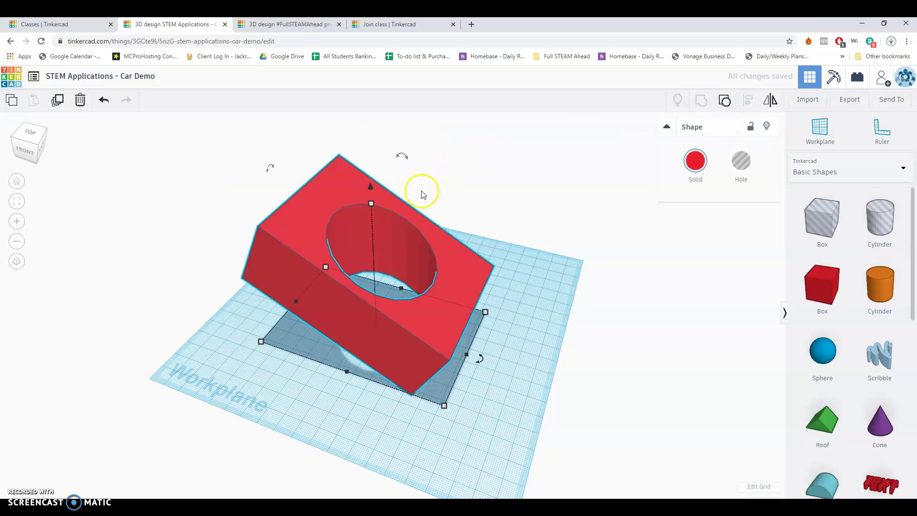
right_click_drag(543, 230, 502, 237)
Step: Add a sphere and a roof near the box's lower end, and scale the roof up to a base about 73 mm square
left_click(487, 337)
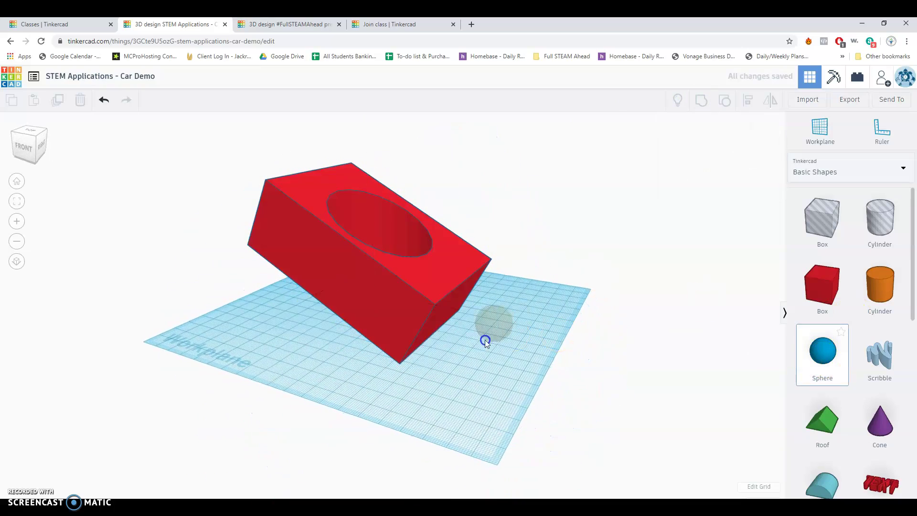
left_click(424, 343)
left_click(822, 419)
left_click(417, 356)
left_click_drag(425, 352, 439, 301)
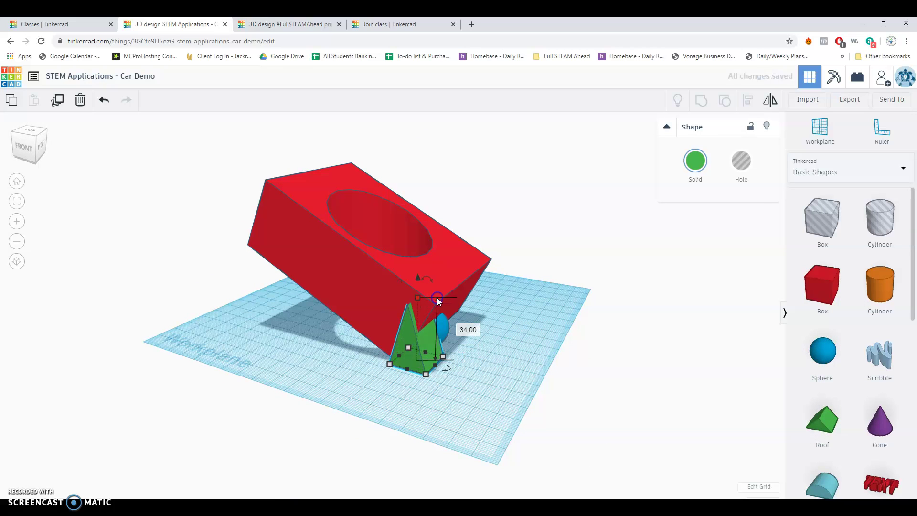
left_click_drag(409, 348, 387, 299, "shift")
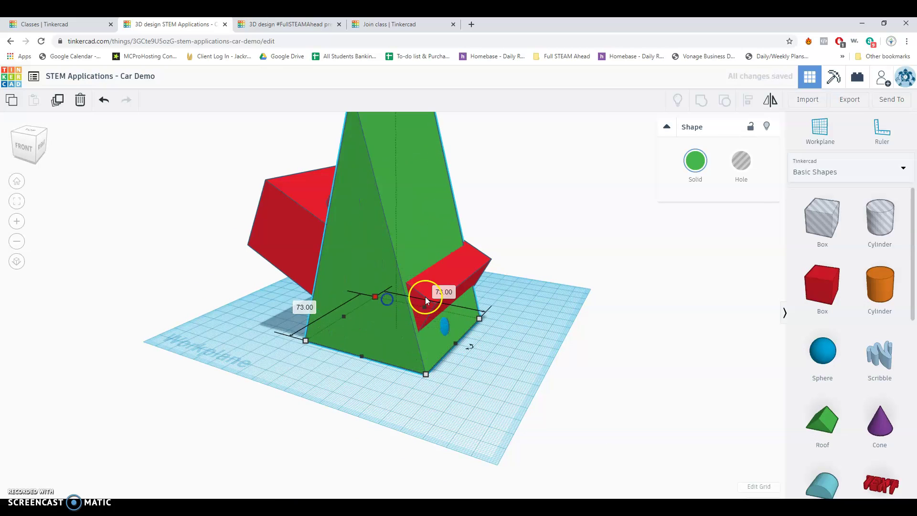
Step: Turn the roof into a hole and move it by -42 and -18 mm so it cuts through the box's raised end
left_click(741, 161)
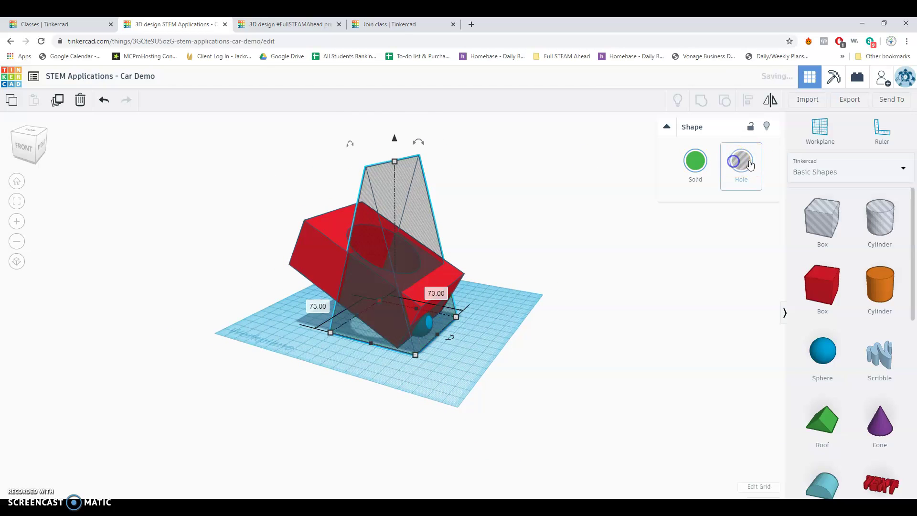
right_click_drag(425, 232, 412, 282)
left_click_drag(398, 272, 374, 232)
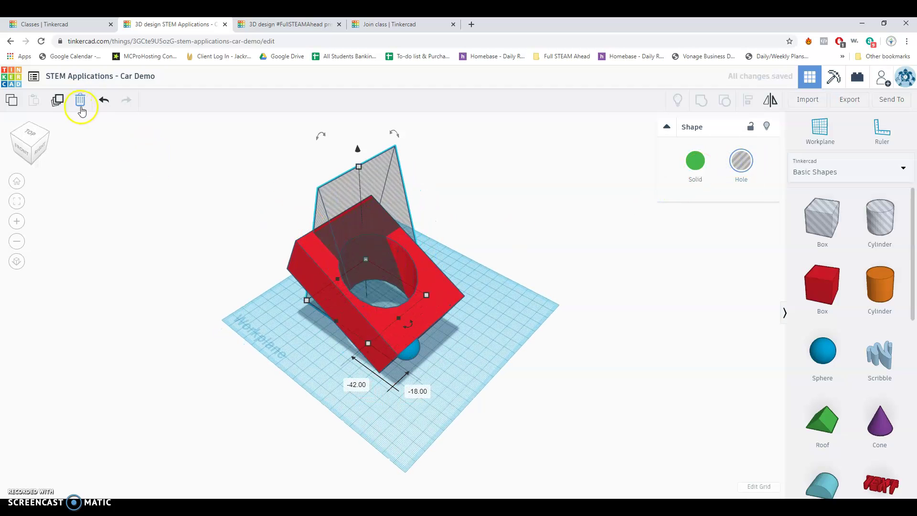
Step: Group the red box, sphere and roof hole into one shape and inspect the cut from several sides
left_click_drag(221, 144, 535, 427)
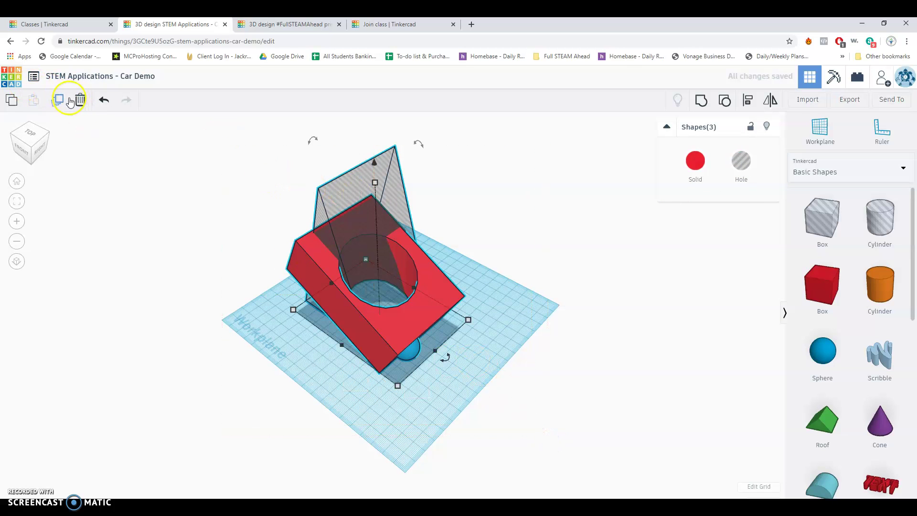
left_click(703, 101)
scroll(506, 258, "up", 4)
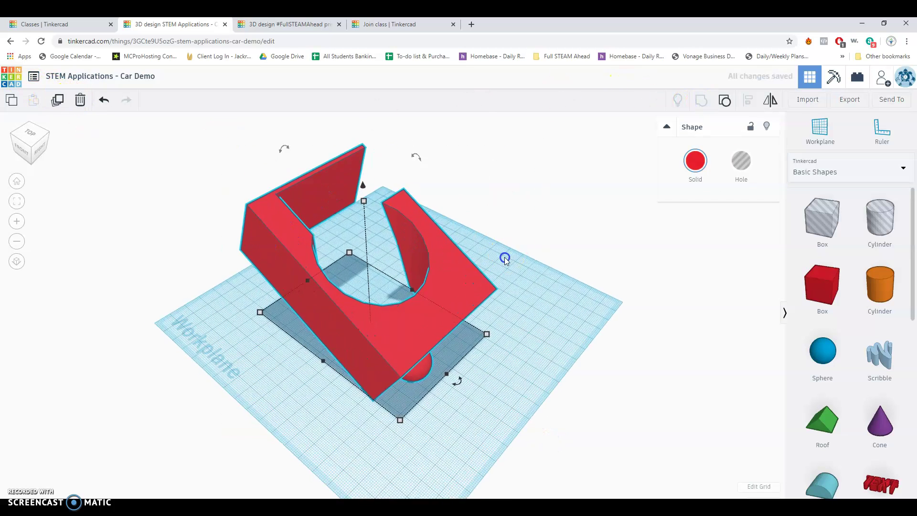
right_click_drag(543, 245, 464, 261)
left_click(479, 256)
right_click_drag(538, 254, 373, 227)
scroll(497, 291, "down", 3)
Step: Undo all the shape placements and edits, back to the empty workplane
left_click(103, 100)
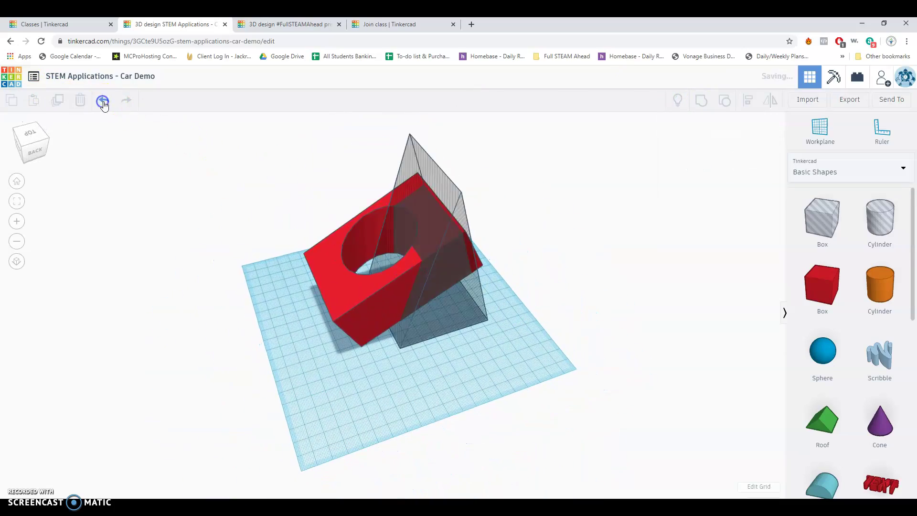
left_click(104, 100)
left_click(104, 100)
left_click(104, 102)
left_click(104, 102)
left_click(103, 101)
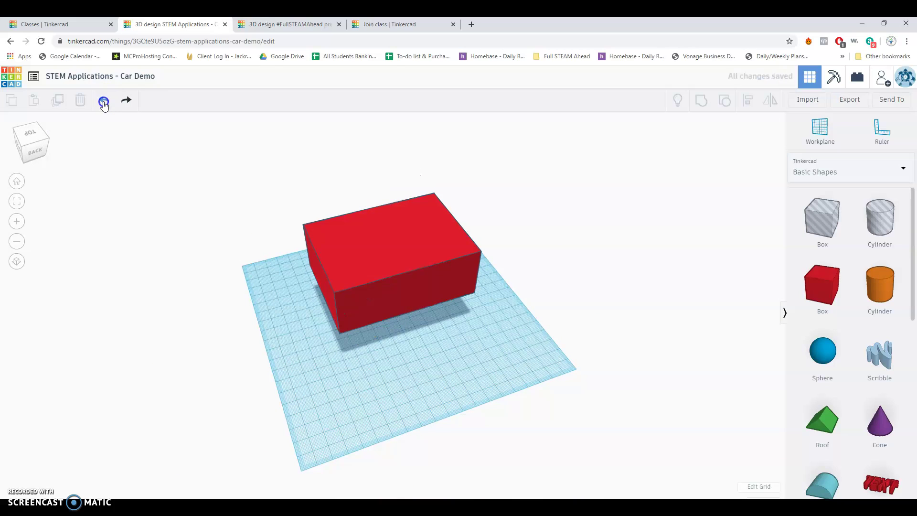
left_click(103, 101)
left_click(104, 101)
left_click(103, 102)
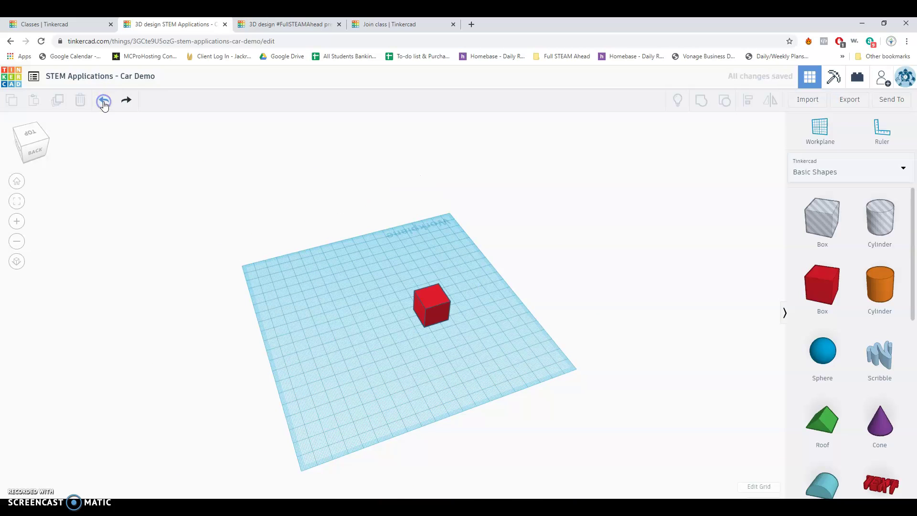
left_click(104, 102)
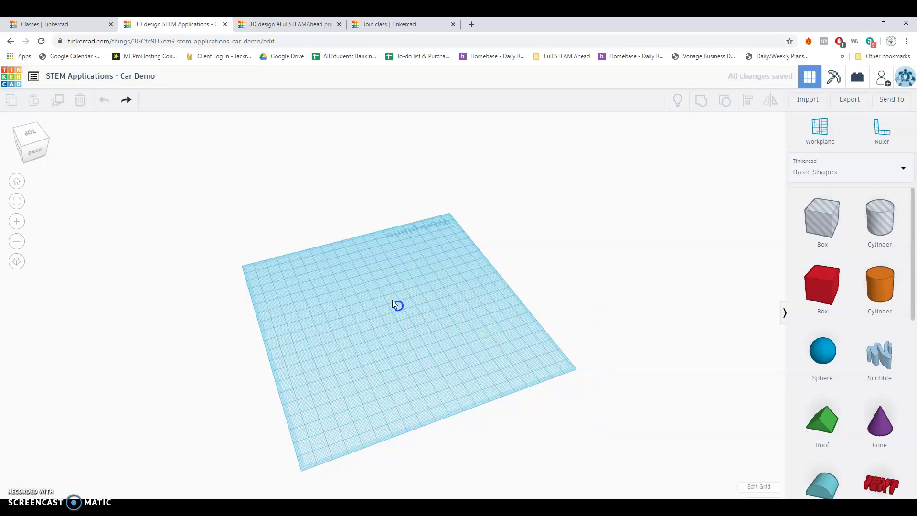
Step: Build an L shape from two red boxes, one stretched upright to about 56 mm and one extending sideways from its upper end
right_click_drag(294, 295, 452, 334)
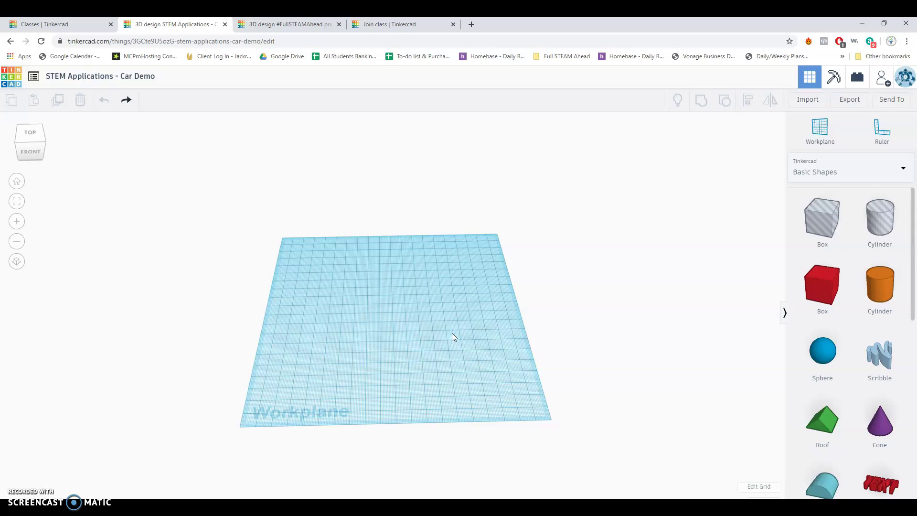
left_click_drag(827, 286, 420, 271)
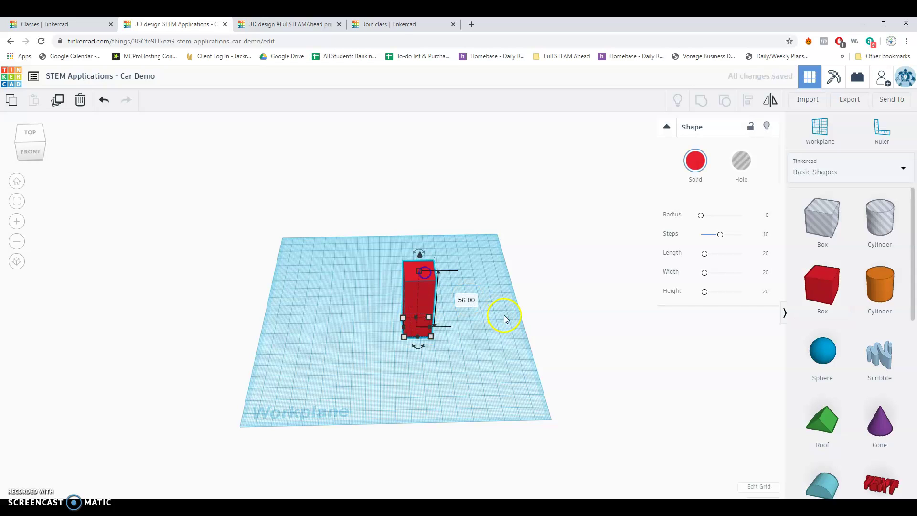
right_click_drag(504, 315, 499, 299)
left_click_drag(830, 300, 417, 323)
left_click_drag(419, 286, 456, 330)
left_click(465, 356)
scroll(468, 358, "up", 3)
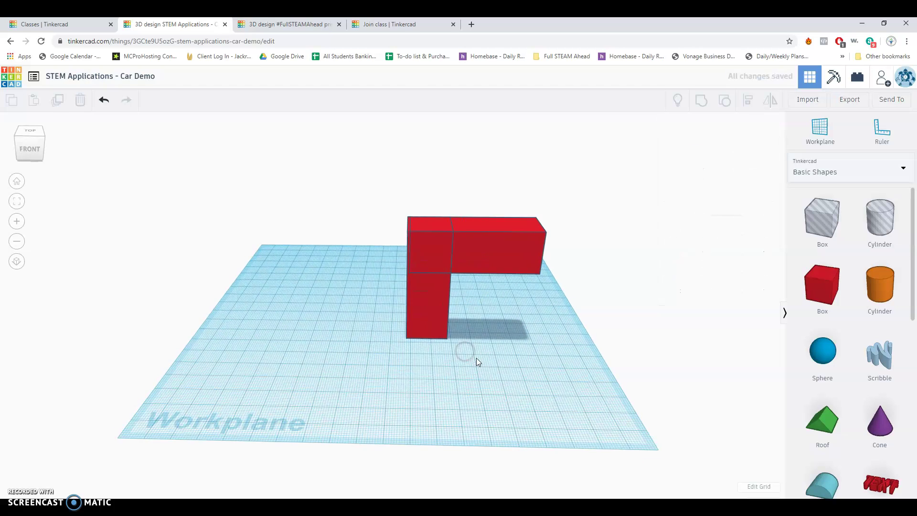
scroll(459, 371, "up", 2)
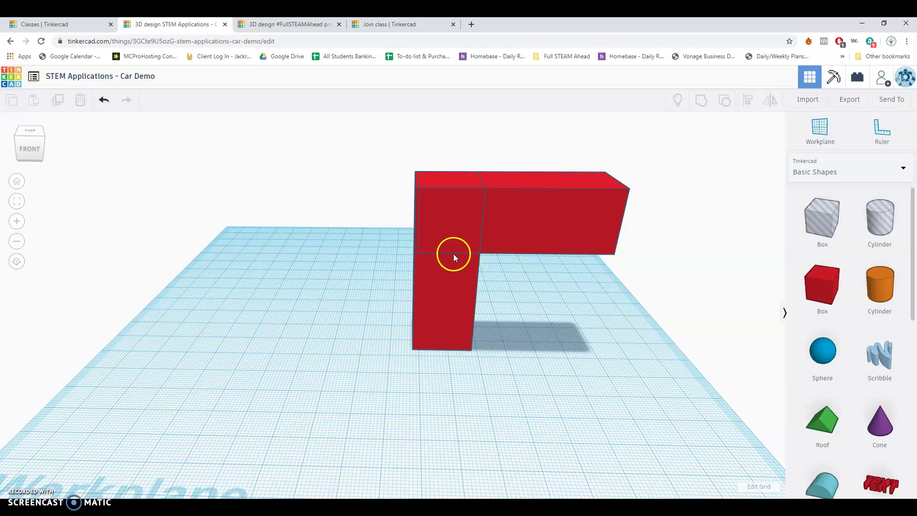
right_click_drag(521, 264, 519, 260)
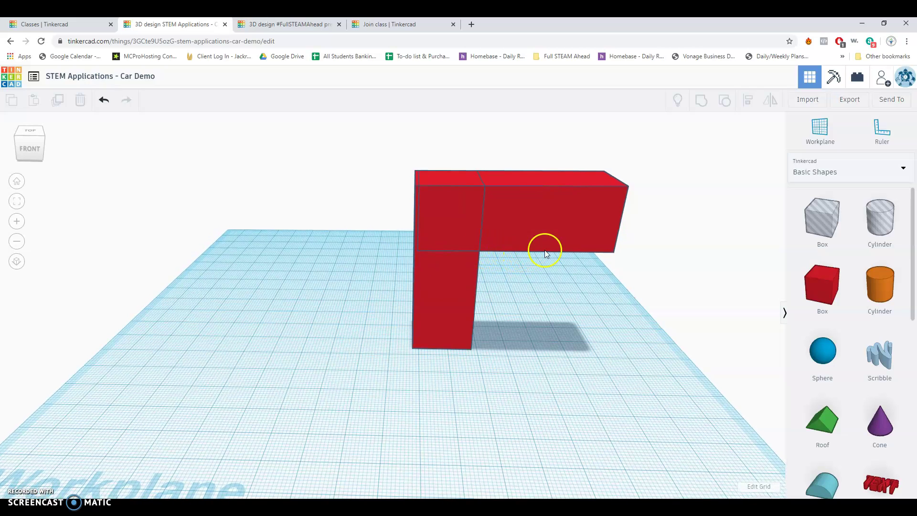
right_click_drag(588, 297, 566, 286)
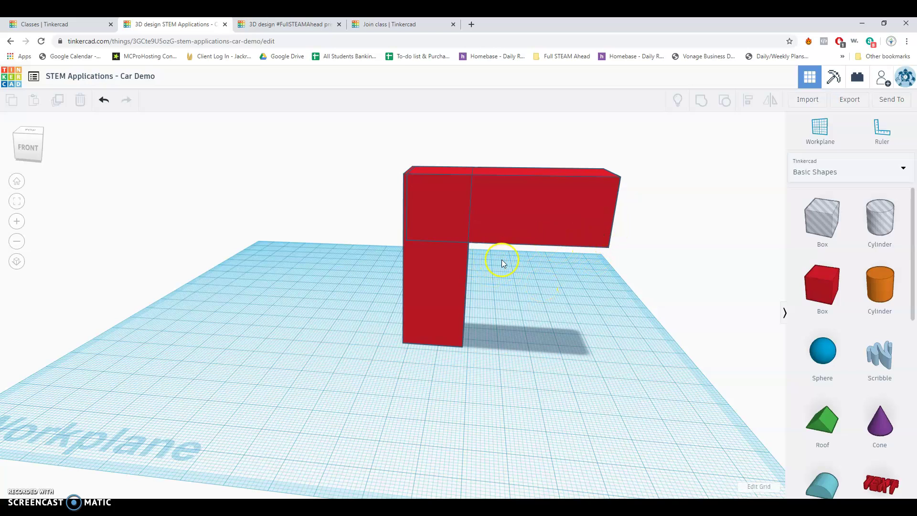
Step: Lay the two-box L shape flat on the workplane and delete it
right_click_drag(612, 320, 356, 155)
left_click_drag(356, 156, 620, 379)
right_click_drag(620, 379, 473, 375)
mouse_move(353, 154)
left_click_drag(337, 168, 338, 251)
right_click_drag(338, 252, 429, 216)
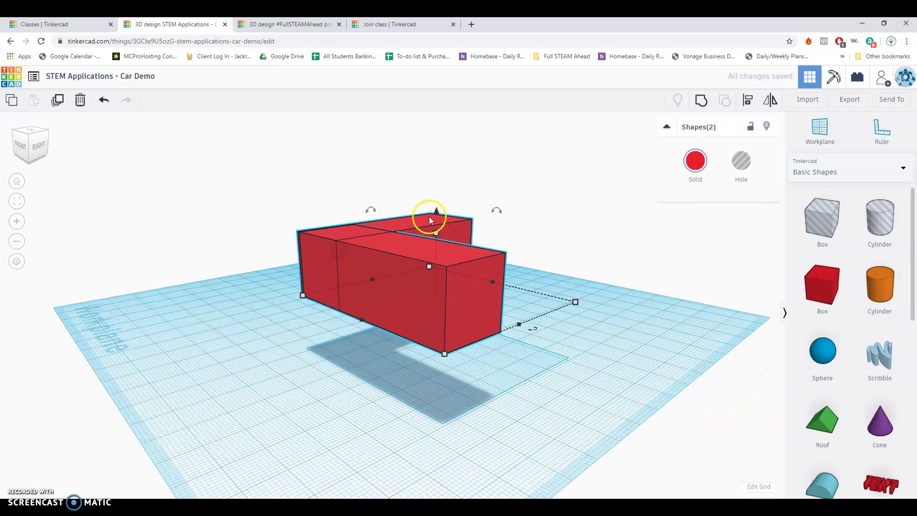
left_click_drag(437, 213, 435, 277)
right_click_drag(432, 282, 335, 320)
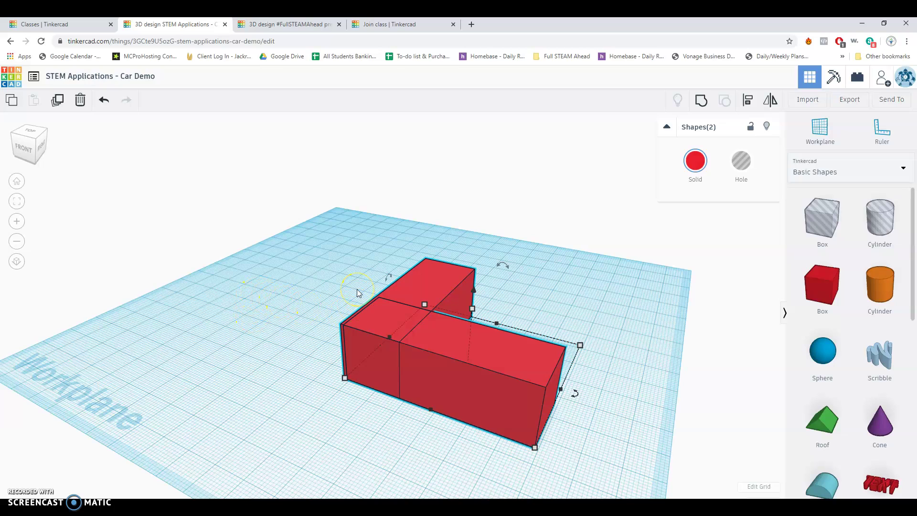
key("Delete")
right_click_drag(365, 301, 349, 334)
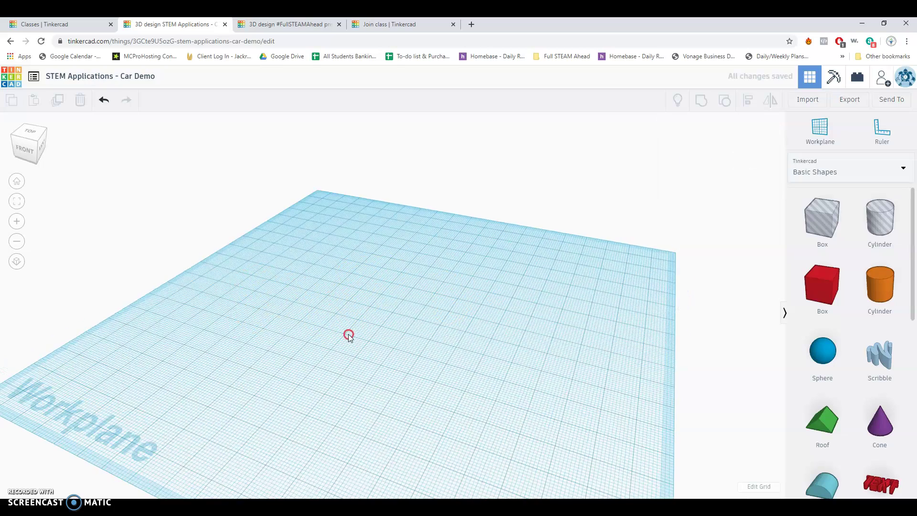
Step: Place a red box as a wide, flat car body and run a horizontal cylinder hole about 124.5 mm long across one end
left_click_drag(822, 285, 483, 413)
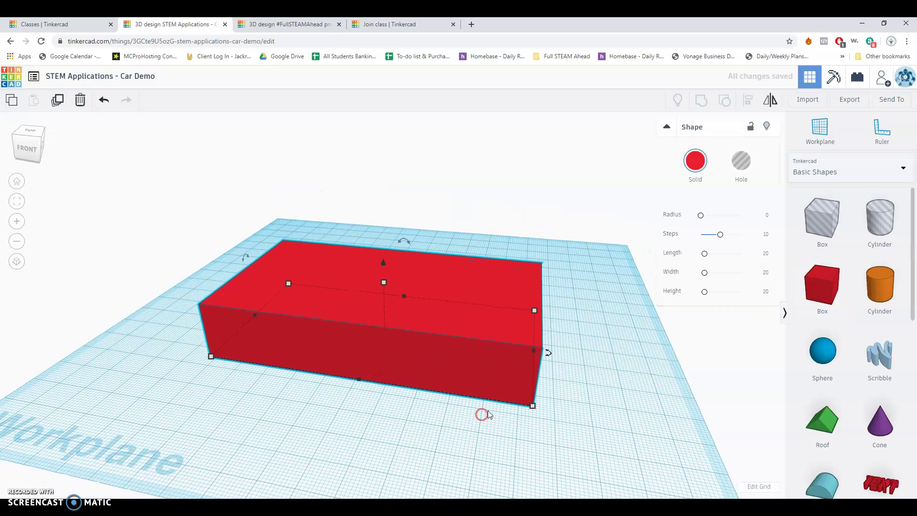
left_click_drag(880, 218, 261, 368)
right_click_drag(262, 368, 223, 303)
left_click_drag(222, 303, 253, 285)
left_click_drag(212, 316, 216, 331)
left_click_drag(268, 317, 413, 243)
Step: Duplicate the cylinder hole and move the copy by about 66.21 and 6.50 mm to the body's other end
left_click(57, 100)
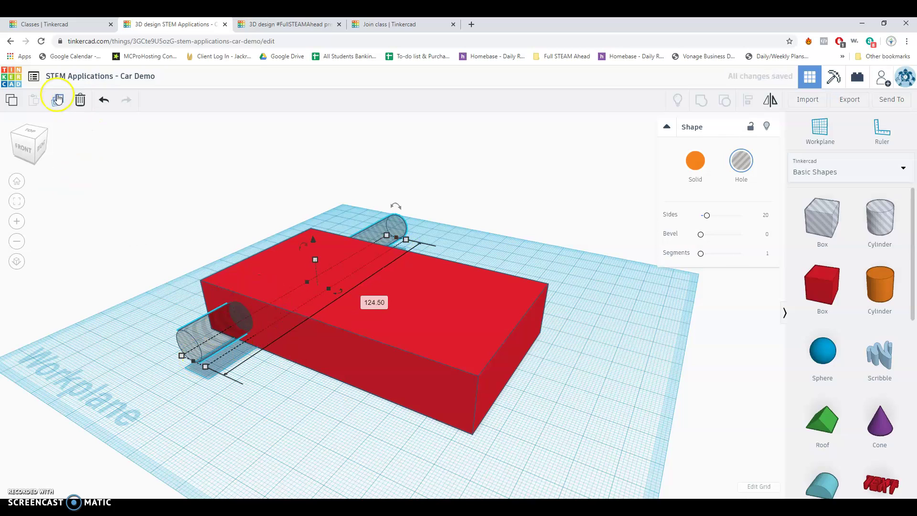
left_click(214, 358)
left_click_drag(214, 332, 365, 409)
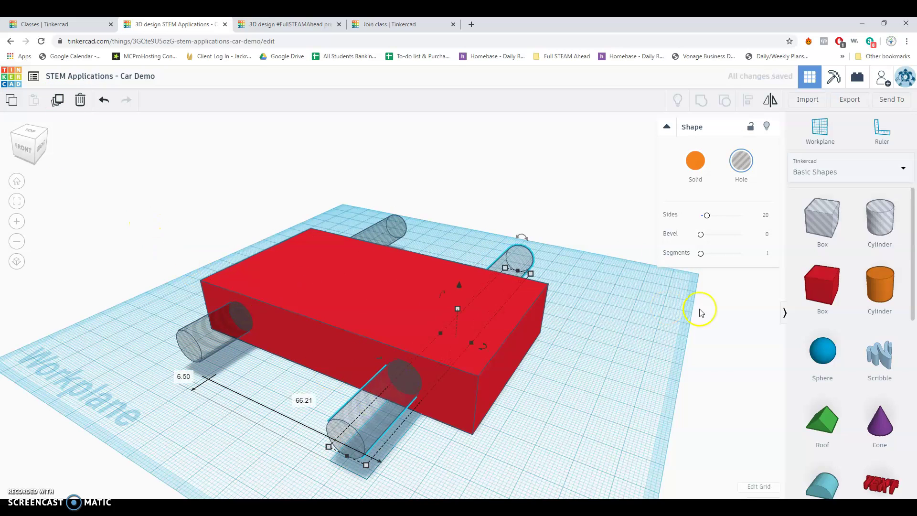
Step: Group the red box with both cylinder holes to cut two axle openings through the body
left_click_drag(217, 191, 547, 462)
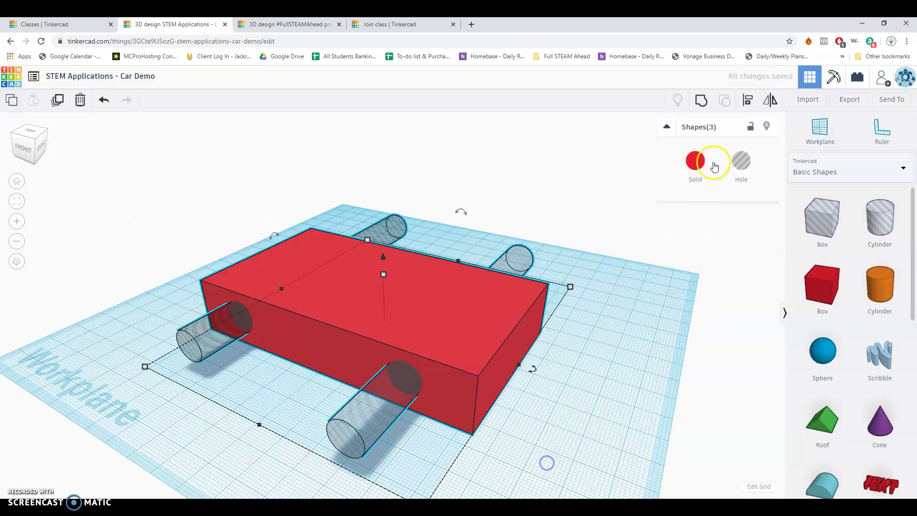
left_click(700, 100)
right_click_drag(312, 348, 430, 330)
Step: Add a solid orange cylinder beside the body, shift it by -7 and -3 mm, and turn it on its side
left_click(888, 292)
left_click_drag(889, 292, 583, 394)
right_click_drag(583, 396, 618, 396)
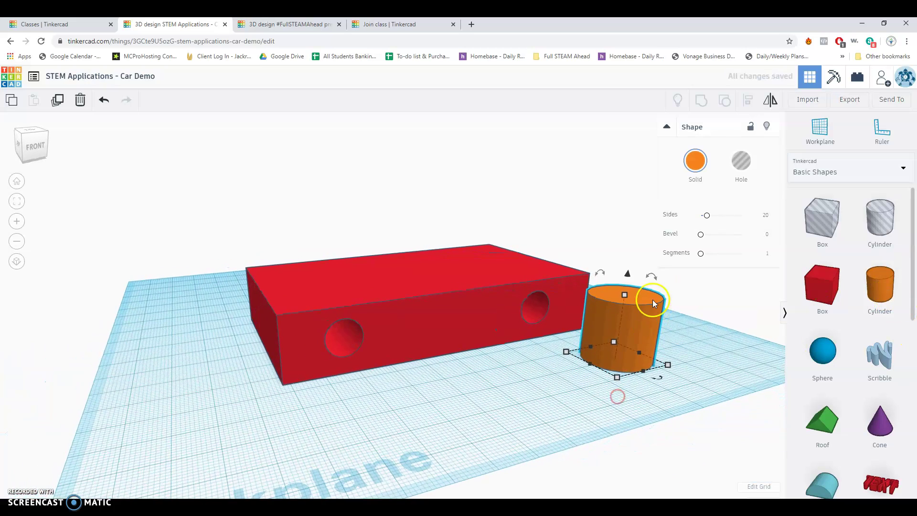
left_click_drag(650, 325, 623, 326)
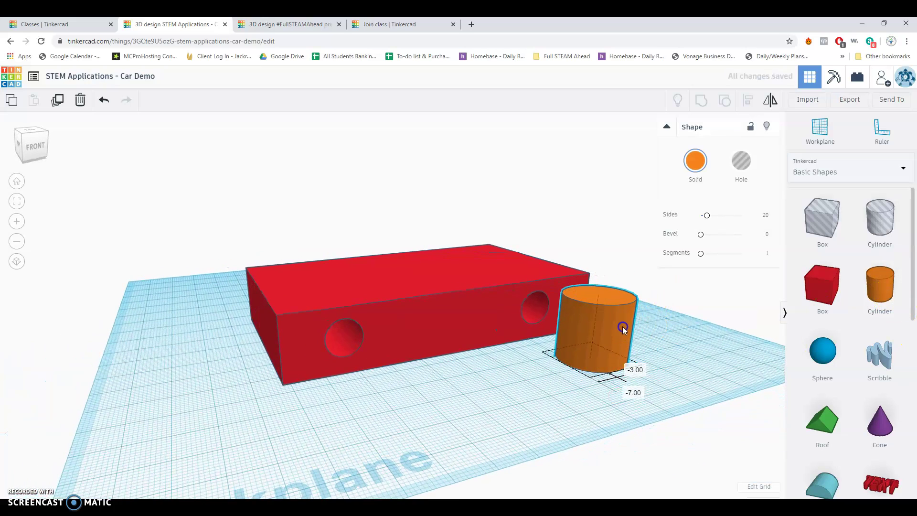
left_click_drag(601, 297, 579, 311)
right_click_drag(579, 311, 526, 316)
Step: Shrink the orange cylinder to about 8.44 mm high and line it up with the nearest axle hole
left_click(560, 367)
left_click_drag(560, 360, 518, 331)
right_click_drag(561, 328, 518, 307)
left_click(476, 287)
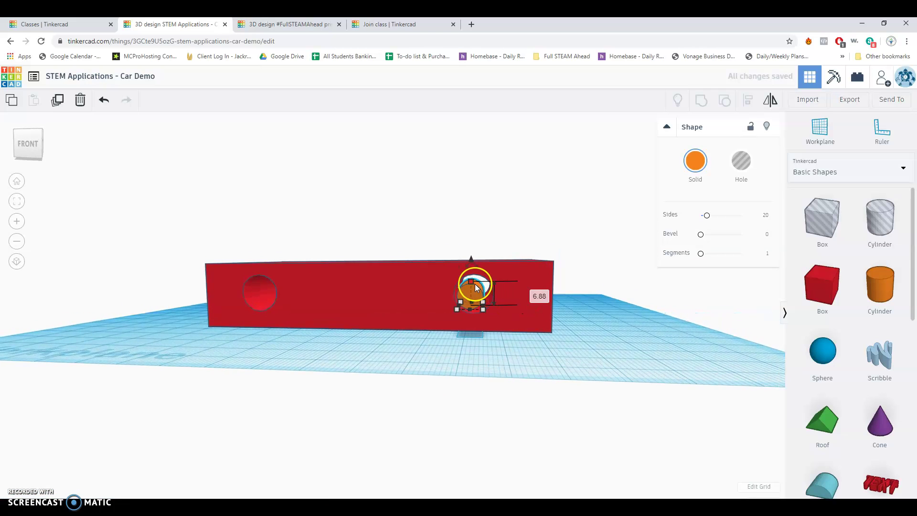
left_click_drag(473, 281, 476, 279)
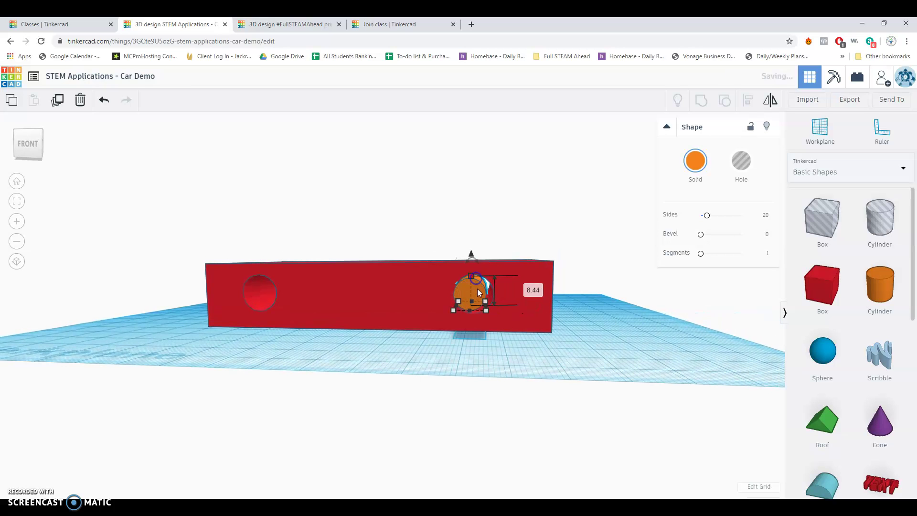
key("Right")
left_click(476, 275)
Step: Stretch the orange axle through the body to a length of 75 mm so it protrudes on both sides
right_click_drag(500, 253, 363, 401)
left_click(363, 400)
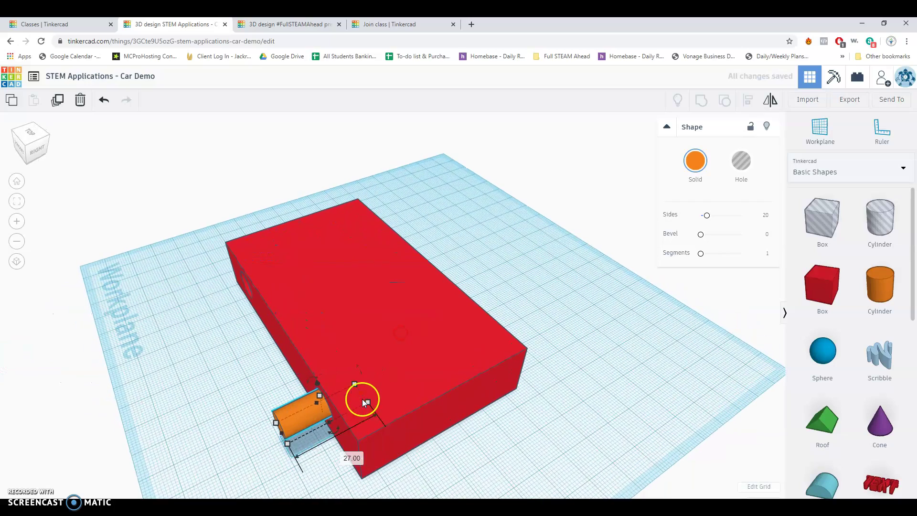
left_click_drag(362, 392, 507, 334)
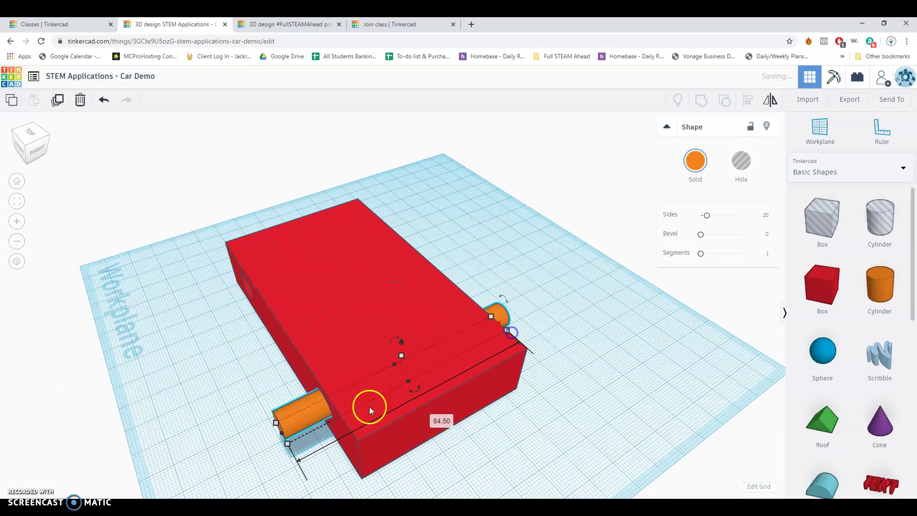
right_click_drag(410, 352, 454, 374)
left_click_drag(454, 374, 451, 371)
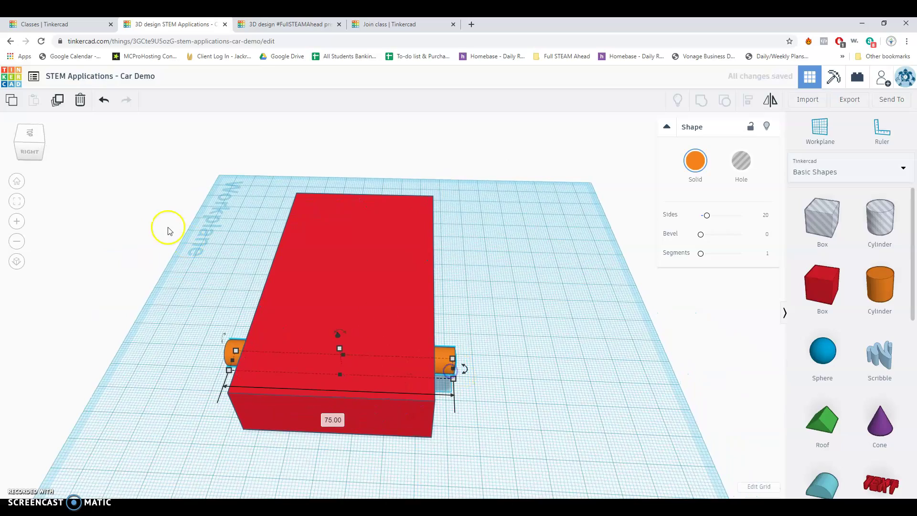
Step: Duplicate the orange axle and move the copy by about -64.66 and -4 mm into the other axle hole
right_click_drag(512, 245, 328, 342)
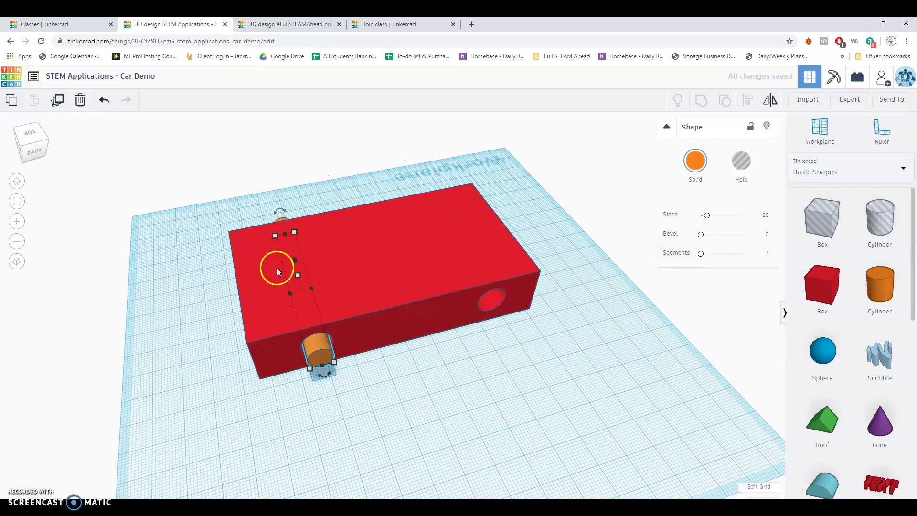
left_click_drag(317, 351, 501, 317)
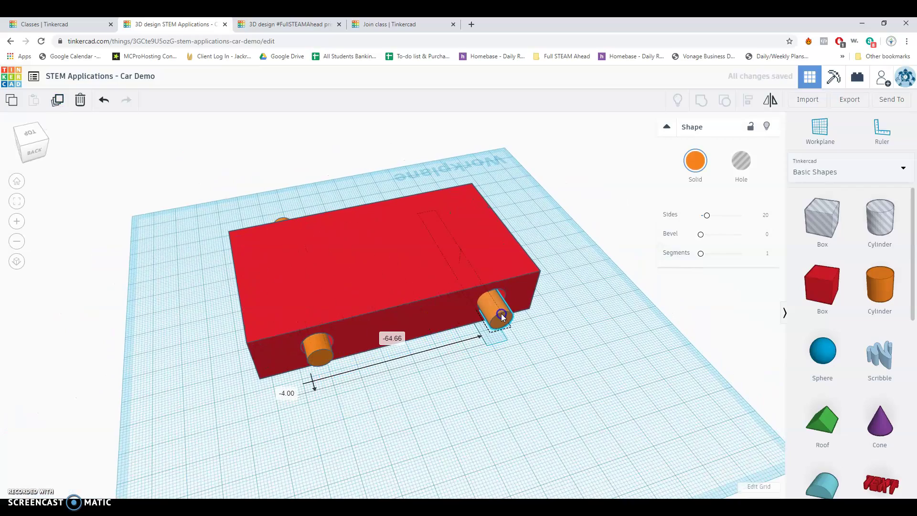
right_click_drag(503, 311, 553, 292)
left_click(482, 306)
Step: Change the car body's solid color from red to light grey
right_click_drag(593, 253, 450, 280)
left_click(449, 280)
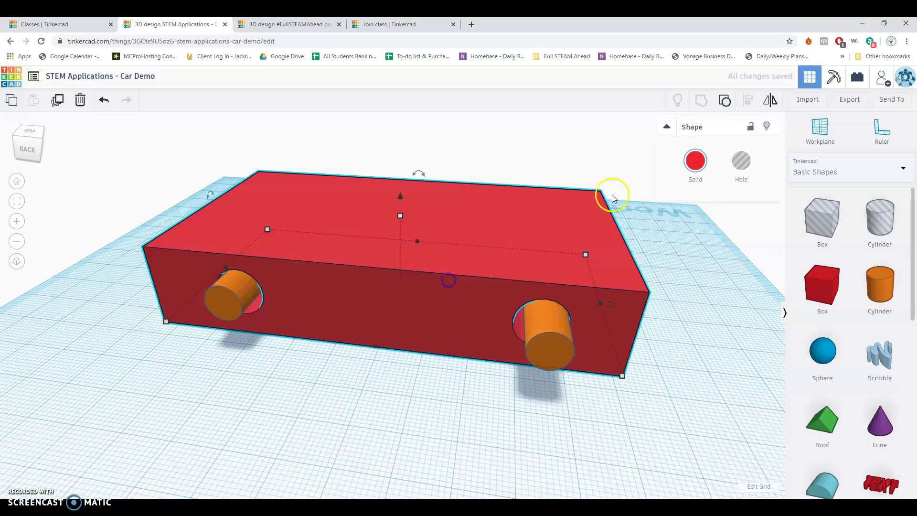
left_click(695, 164)
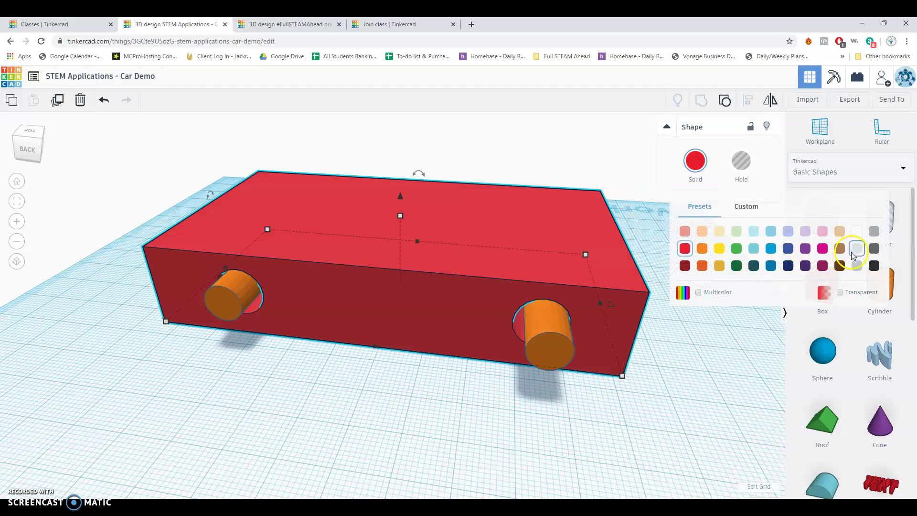
left_click(852, 252)
Step: Color both axle cylinders green and inspect how they sit in the body's holes
left_click(549, 341)
left_click(222, 301, "shift")
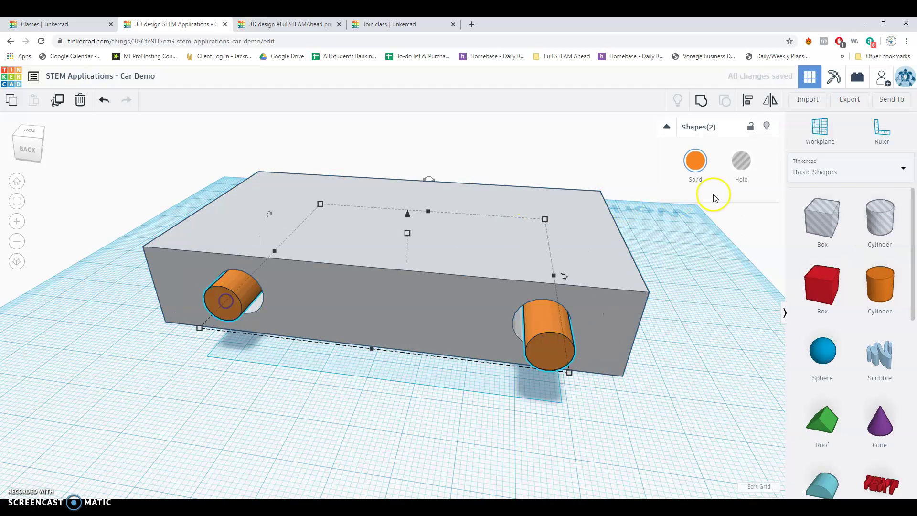
left_click(702, 165)
left_click(752, 264)
left_click(614, 421)
right_click_drag(614, 421, 572, 262)
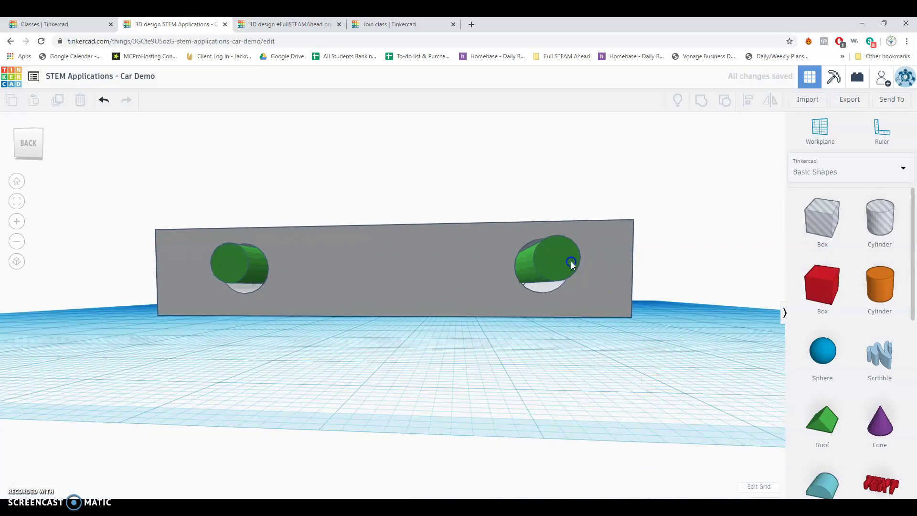
left_click(572, 263)
left_click(573, 354)
right_click_drag(574, 353, 432, 403)
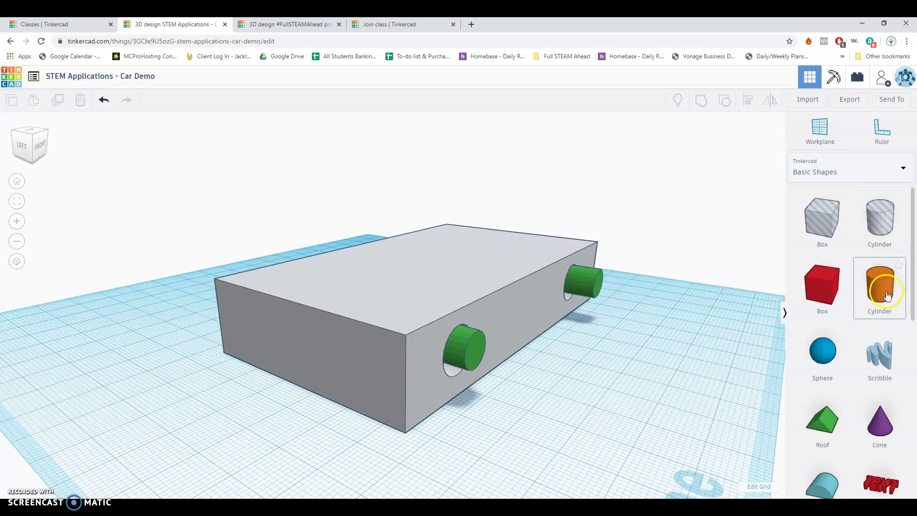
Step: Find the Wheel shape among all shape generators and place one beside the car body
left_click(880, 170)
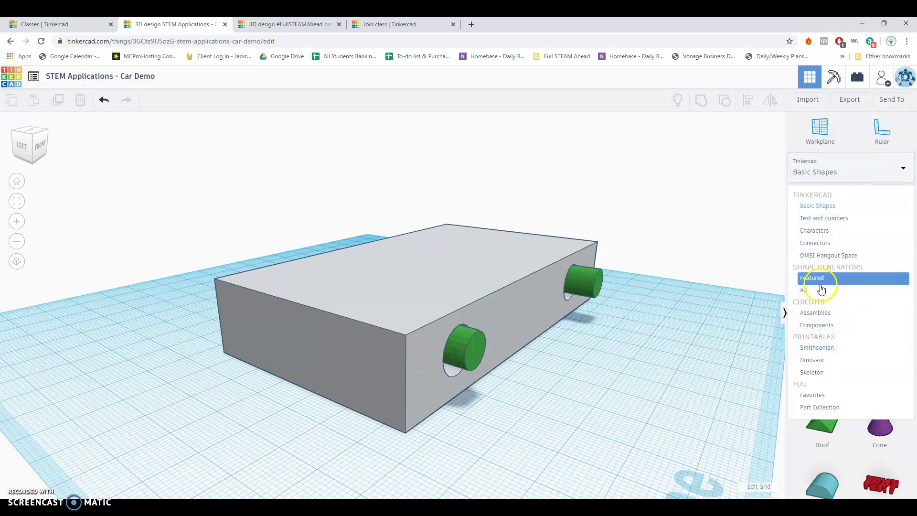
left_click(807, 290)
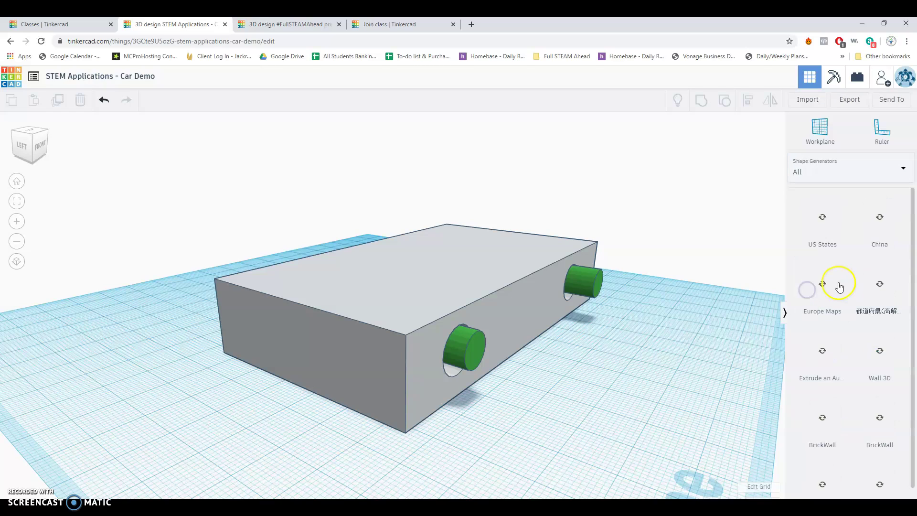
scroll(849, 282, "down", 2)
scroll(850, 279, "up", 1)
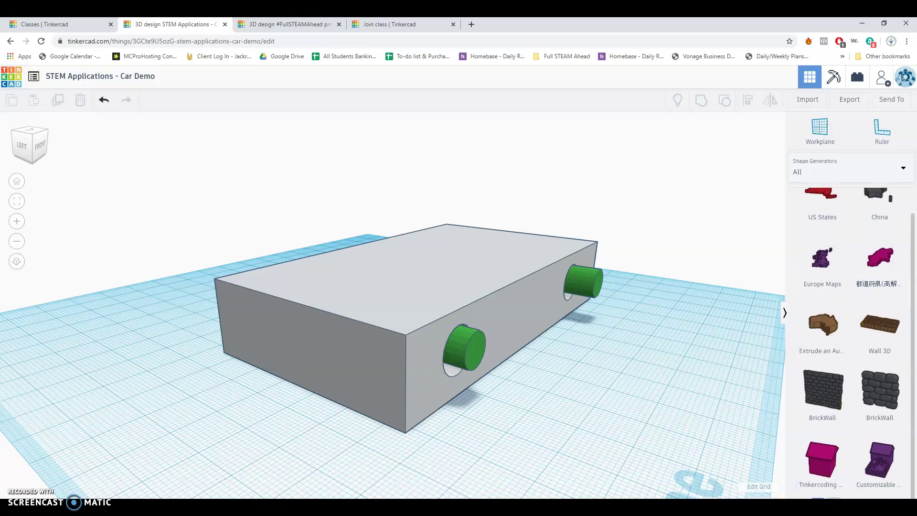
scroll(803, 364, "down", 5)
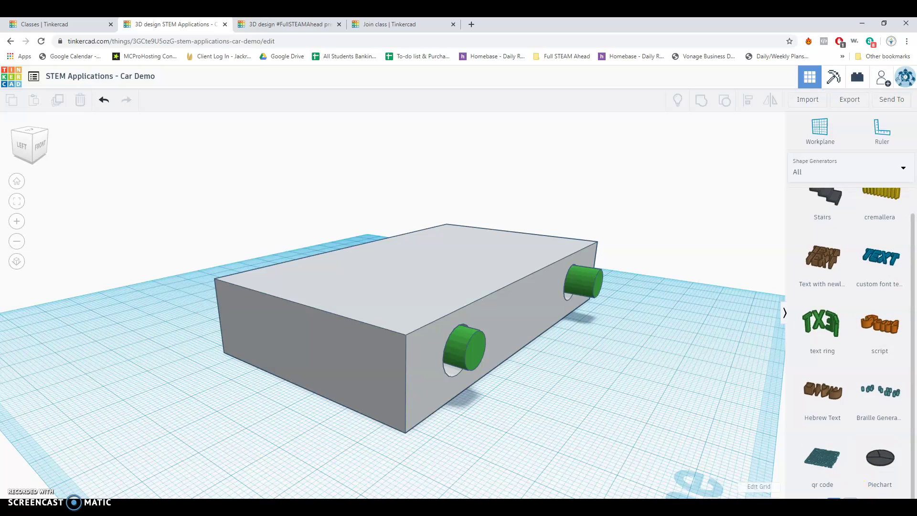
scroll(870, 372, "down", 5)
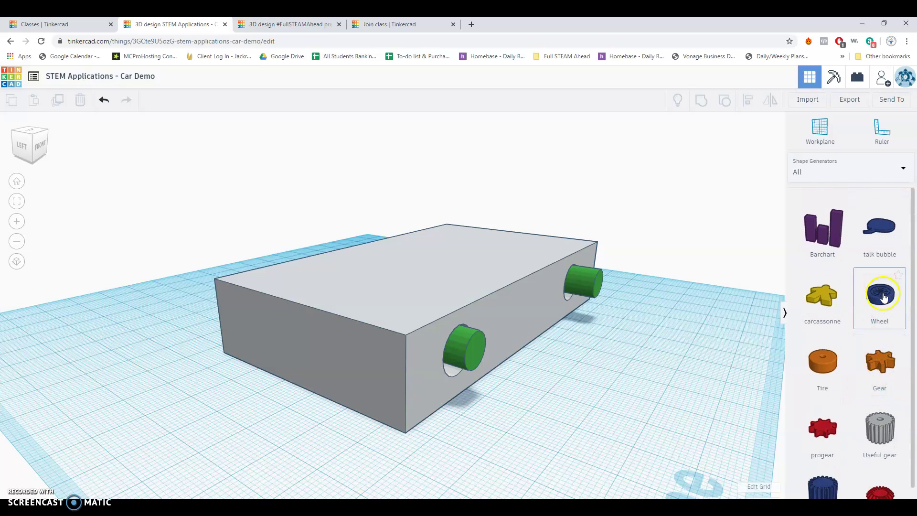
left_click_drag(756, 333, 530, 388)
right_click_drag(580, 369, 508, 402)
left_click_drag(508, 401, 554, 406)
Step: Reduce the wheel's thickness to 8 mm
left_click(734, 271)
right_click_drag(495, 374, 513, 340)
left_click_drag(517, 342, 526, 379)
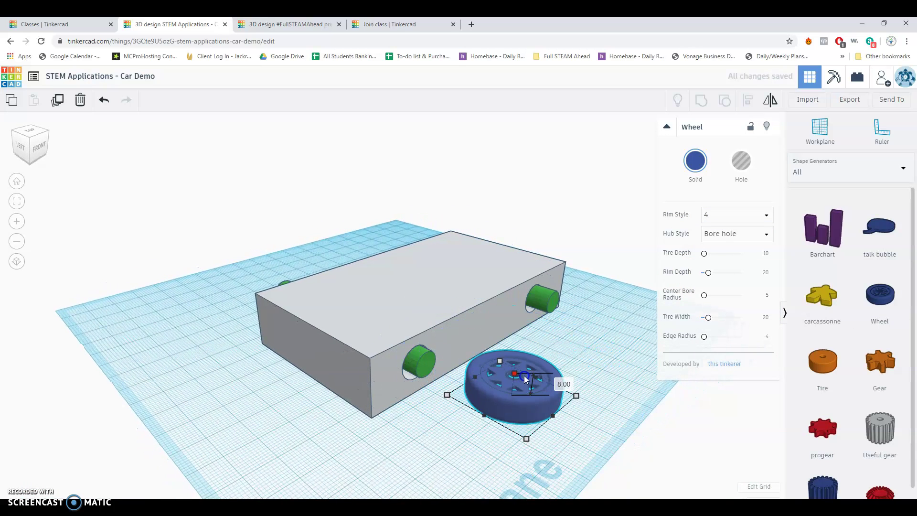
Step: Stand the wheel upright and position it against the car body at the end axle
left_click_drag(538, 348, 434, 385)
right_click_drag(464, 398, 497, 377)
left_click(471, 354)
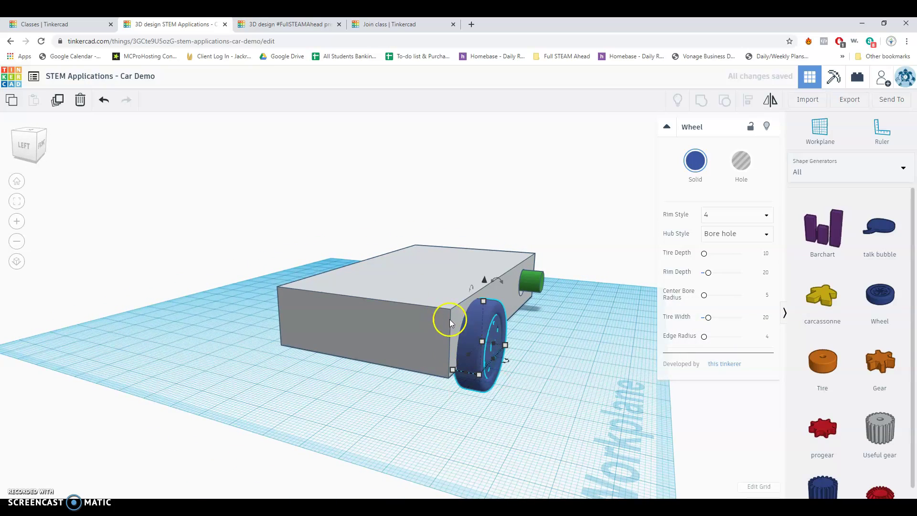
scroll(450, 323, "up", 3)
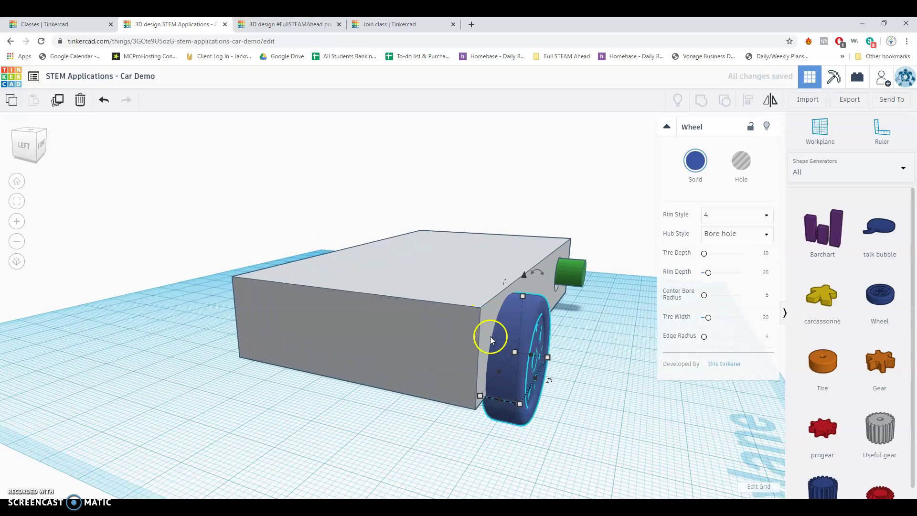
Step: Move the wheel outward to the end of the axle and raise it about 6 mm to the axle's height
left_click_drag(510, 333, 530, 334)
right_click_drag(531, 334, 545, 331)
left_click_drag(563, 260, 559, 233)
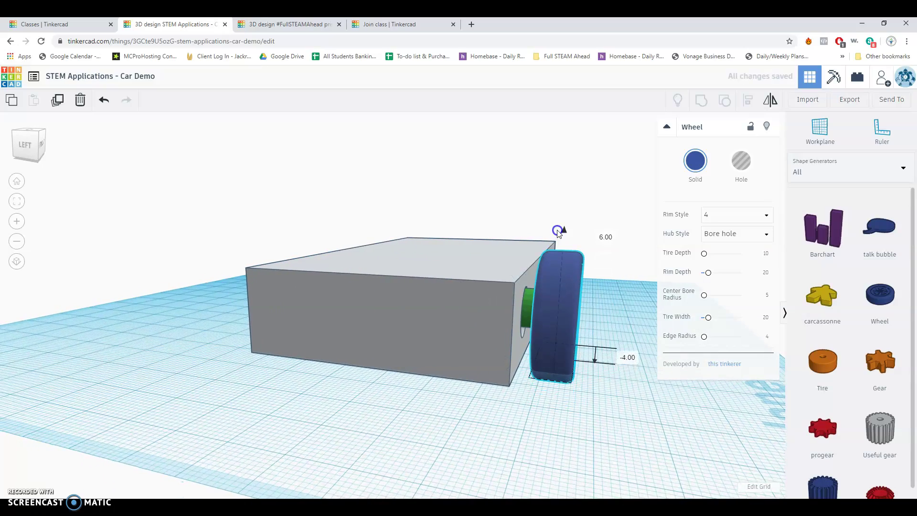
right_click_drag(578, 276, 575, 314)
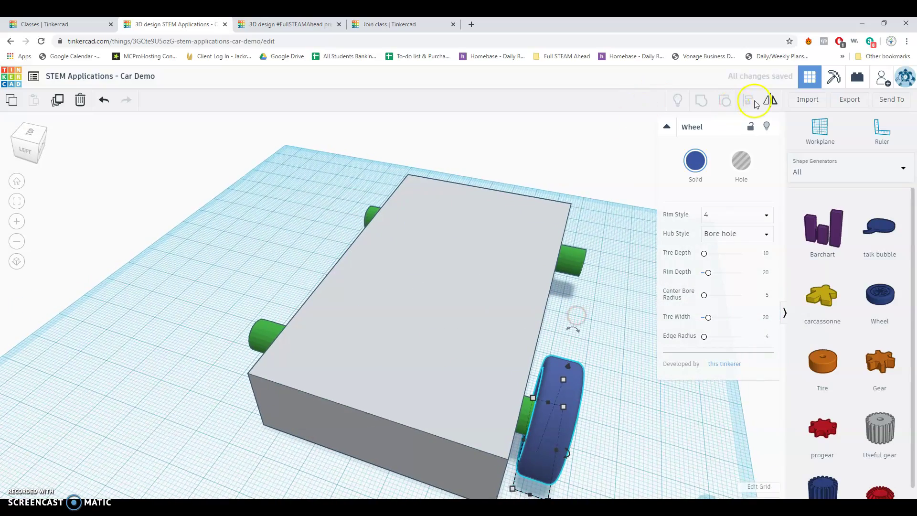
right_click_drag(612, 384, 615, 361)
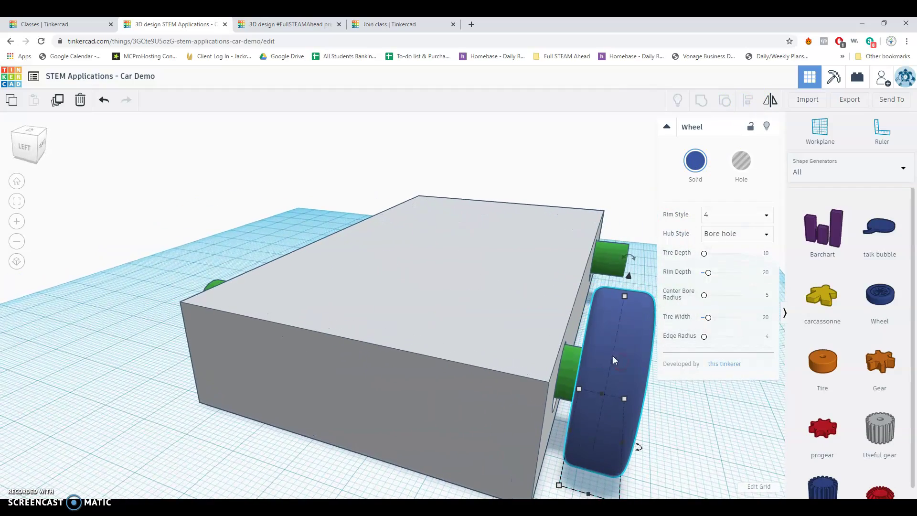
Step: Align the wheel with its axle so both are centered lengthwise along the car and vertically
left_click(573, 367, "shift")
right_click_drag(725, 354, 660, 346)
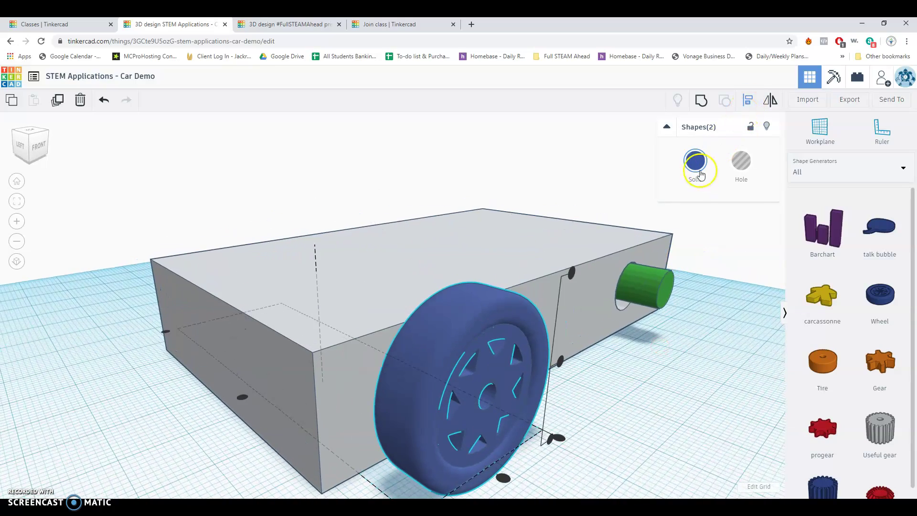
right_click_drag(591, 406, 426, 467)
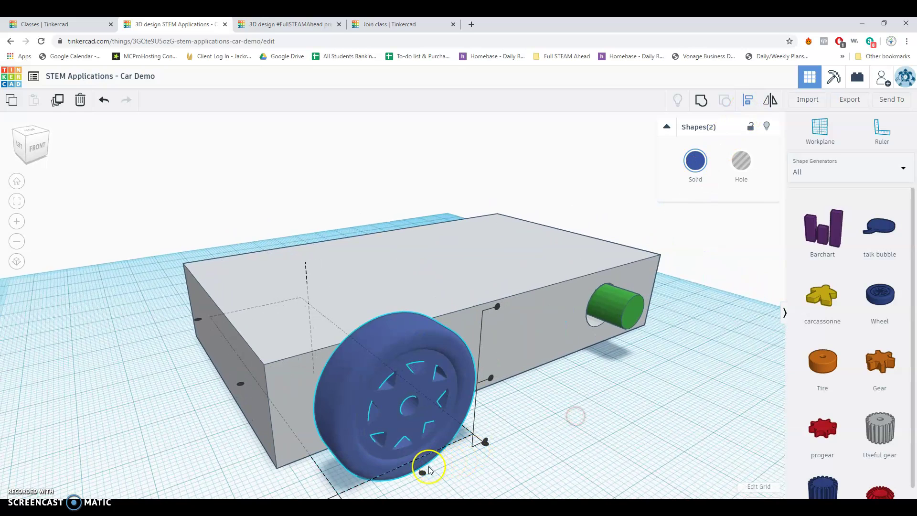
left_click(423, 474)
left_click(491, 380)
scroll(511, 404, "down", 2)
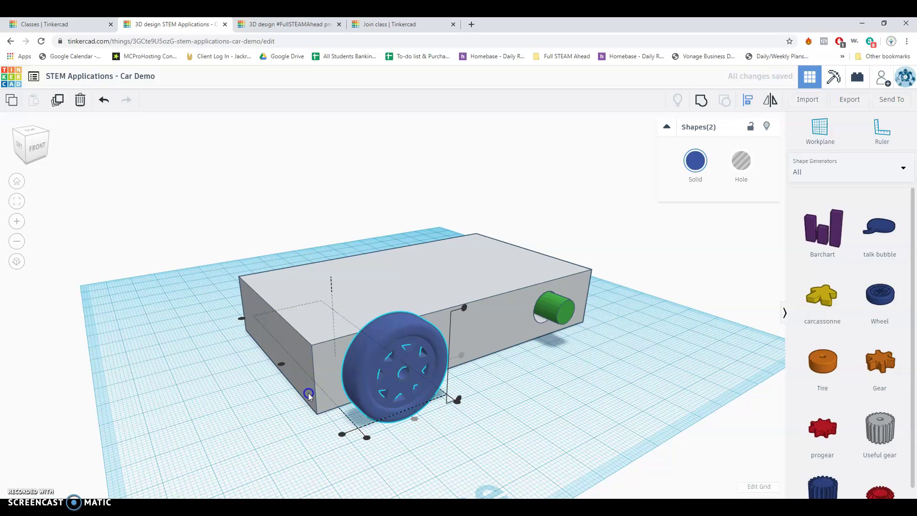
left_click(632, 363)
Step: Select the axle and its wheel together and move them out of the body, in front of its end
right_click_drag(503, 379, 590, 377)
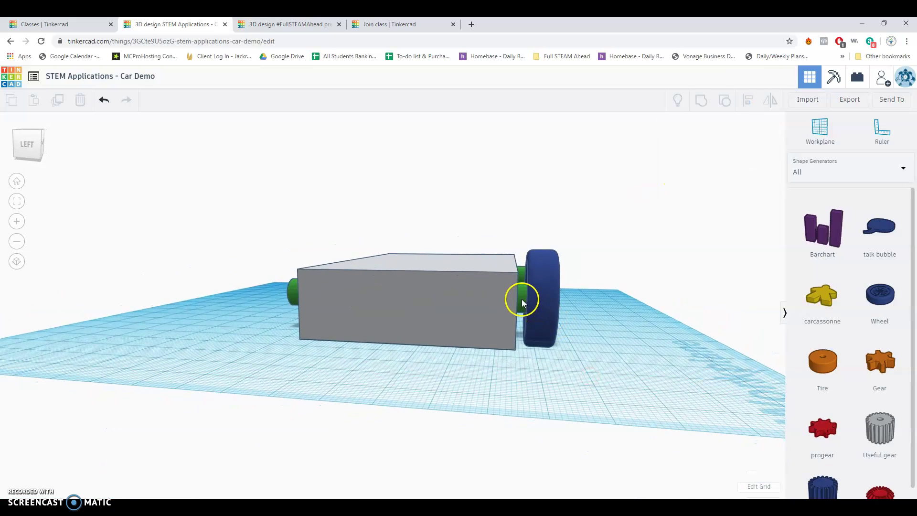
left_click(522, 301)
left_click(541, 295, "shift")
mouse_move(530, 325)
right_mouse_down()
mouse_move(435, 335)
mouse_move(322, 381)
mouse_move(501, 362)
mouse_move(420, 340)
mouse_move(374, 343)
right_mouse_up()
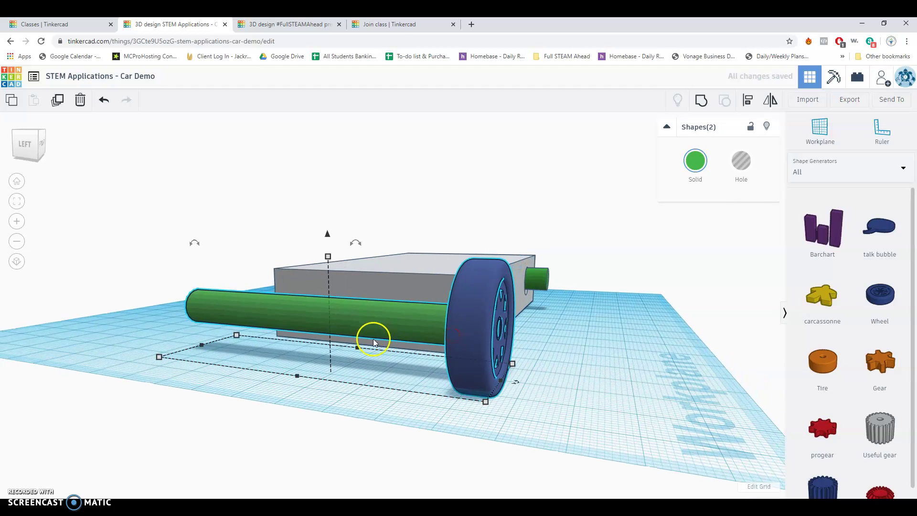
left_click(605, 374)
Step: Duplicate the wheel and move the copy along the axle to its opposite end
left_click(485, 348)
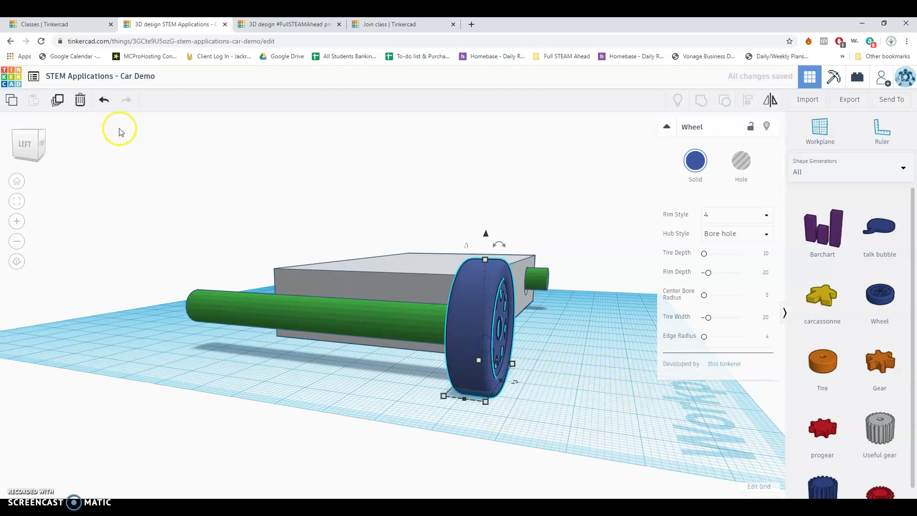
left_click(56, 101)
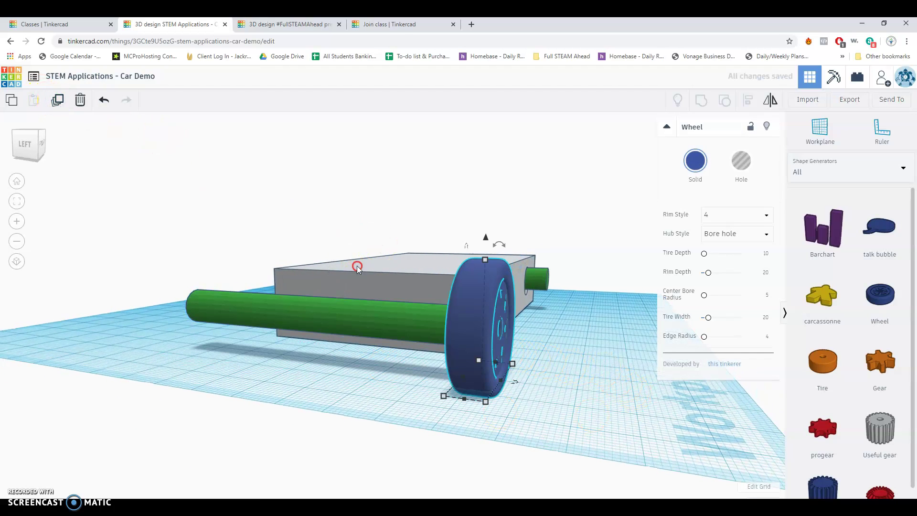
right_click_drag(358, 269, 543, 326)
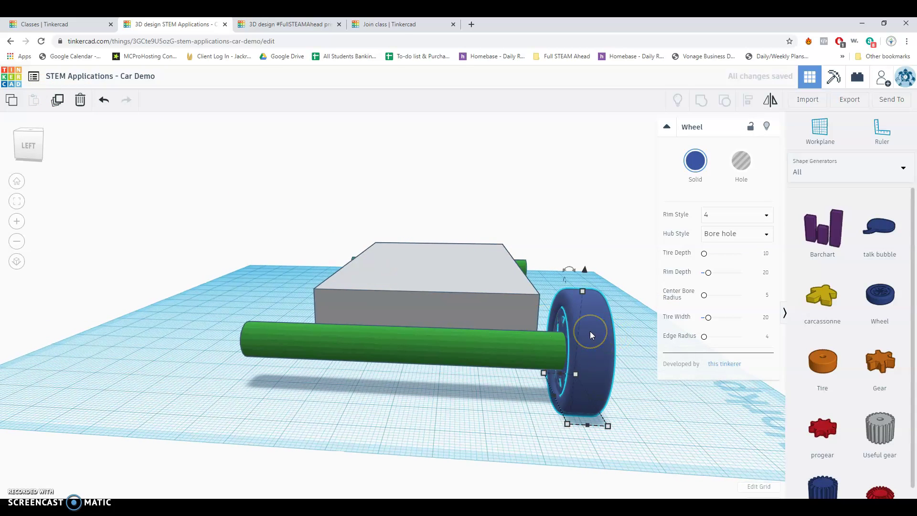
key("Left")
key("Left")
key("Left")
key("Left")
key("Left")
key("Left")
key("Left")
key("Left")
key("Left")
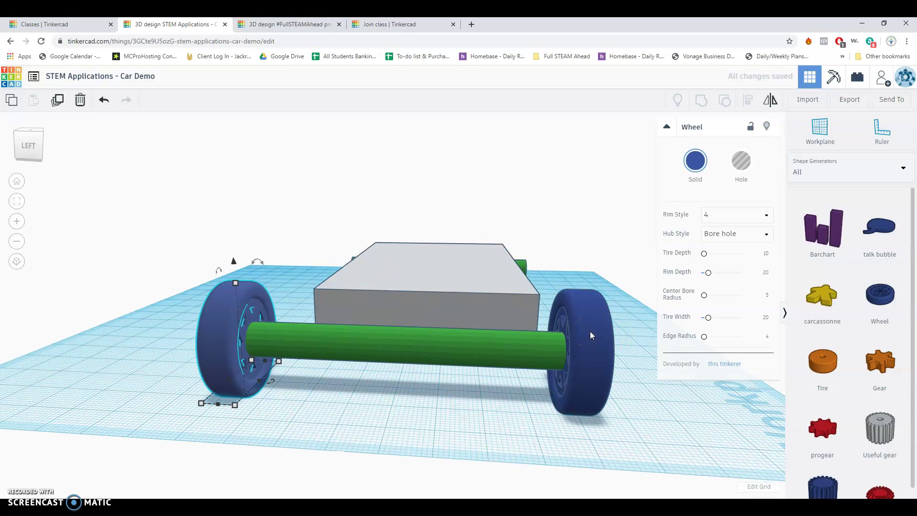
mouse_move(272, 389)
right_mouse_down()
mouse_move(385, 391)
mouse_move(301, 374)
mouse_move(272, 385)
right_mouse_up()
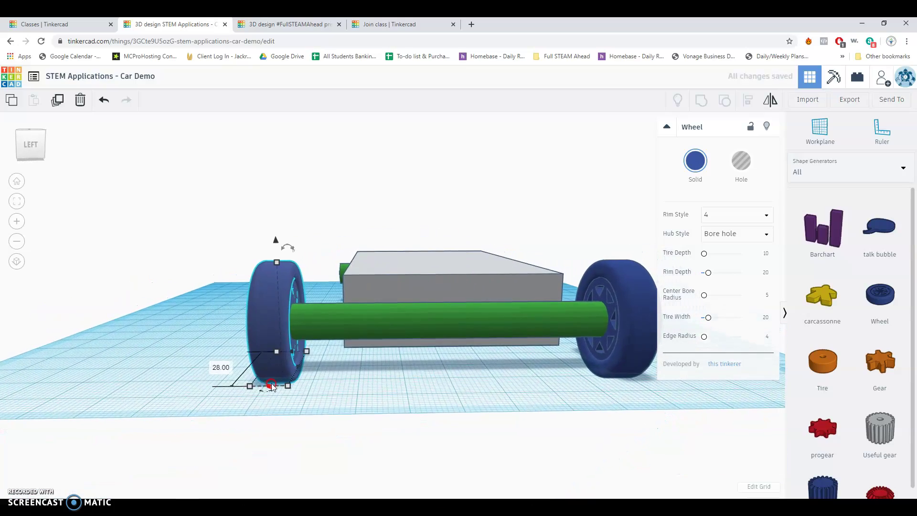
Step: Group the axle with both wheels and make the group Multicolor
right_click_drag(527, 431, 322, 413)
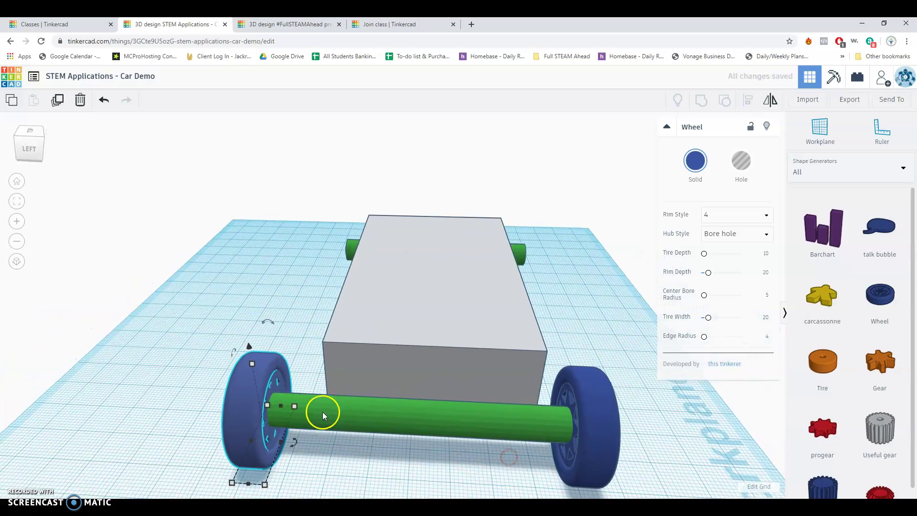
left_click(330, 412, "shift")
left_click(588, 424, "shift")
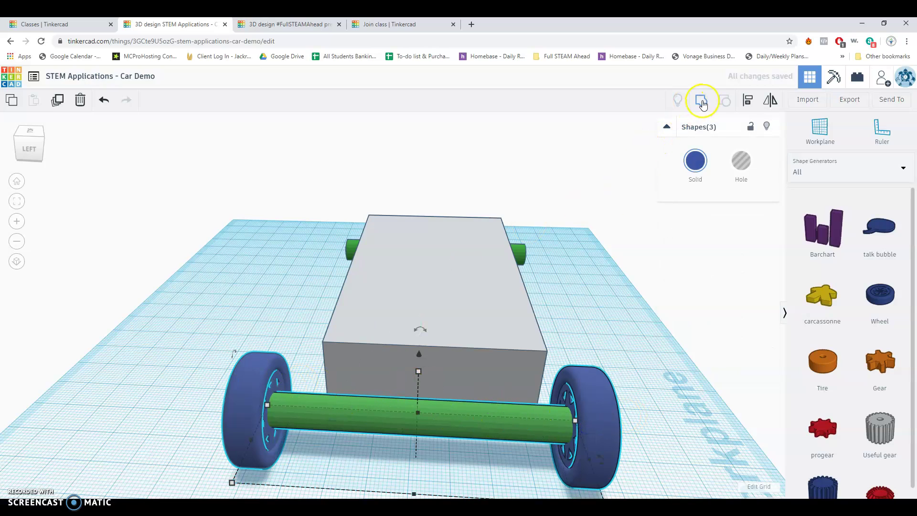
left_click(703, 102)
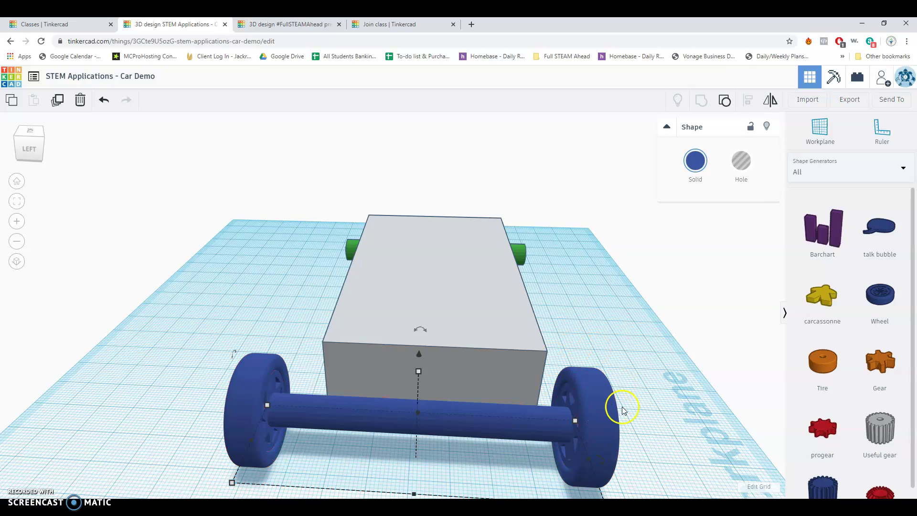
left_click(692, 168)
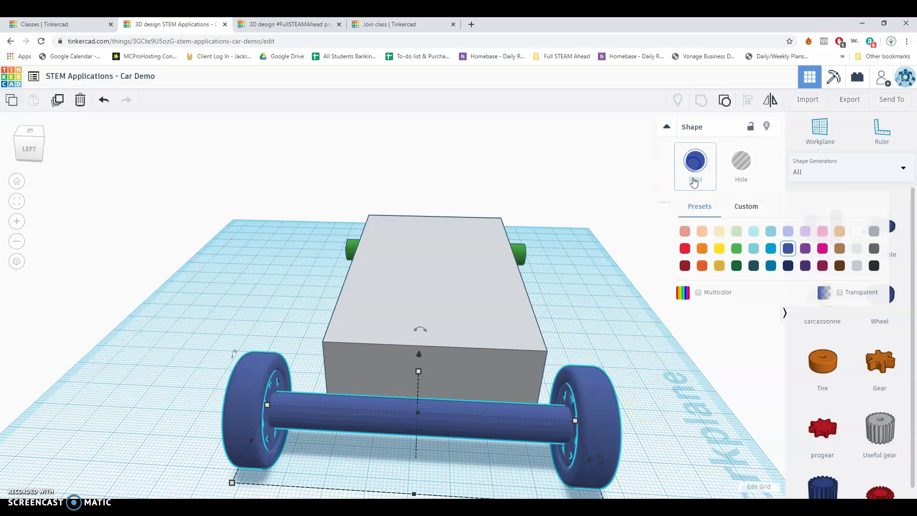
left_click(701, 292)
Step: Move the grouped wheel set back into the axle hole at the near end of the body
right_click_drag(696, 348, 427, 409)
left_click(427, 409)
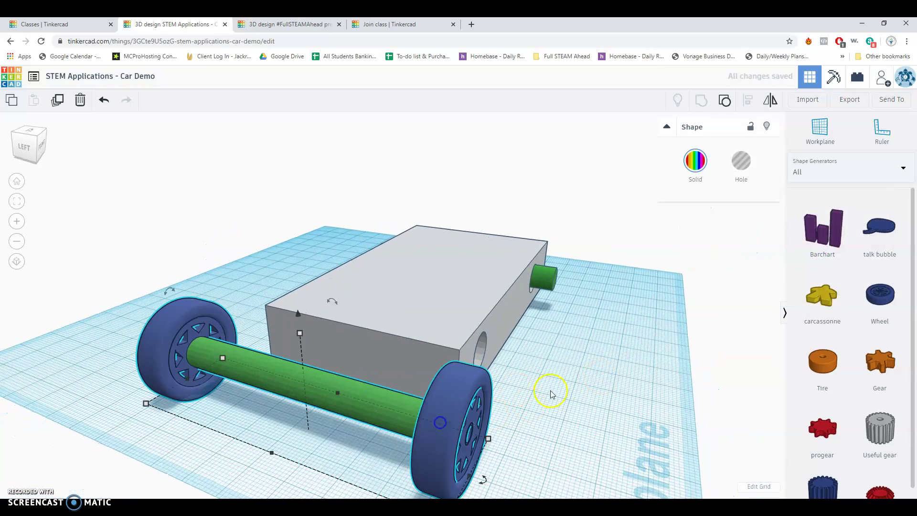
left_click(579, 375)
right_click_drag(552, 401, 363, 419)
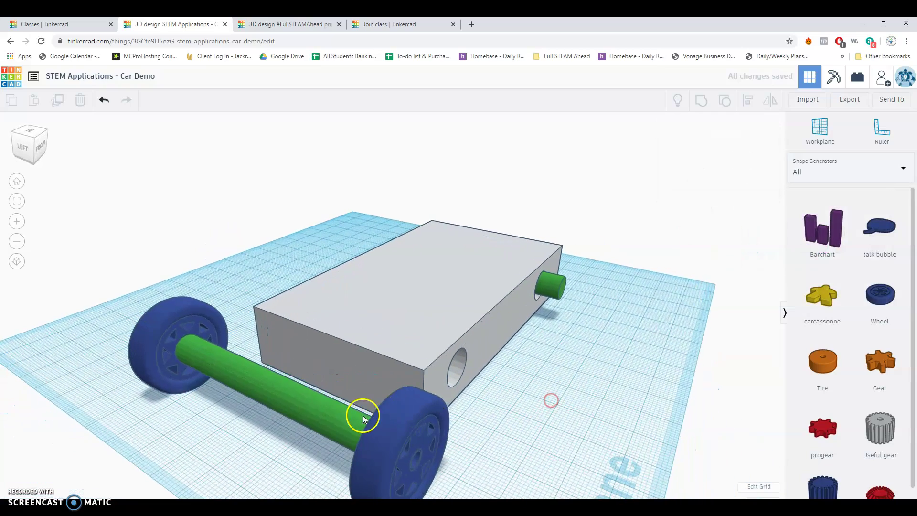
left_click_drag(344, 416, 443, 361)
Step: Replace the remaining plain axle with a duplicate of the wheel set, placed in the other axle hole
left_click(555, 283)
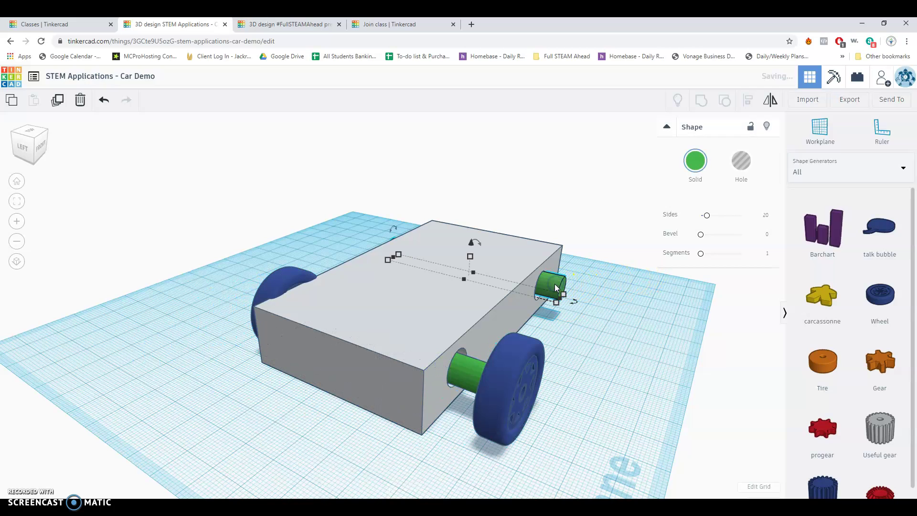
key("Delete")
left_click(497, 374)
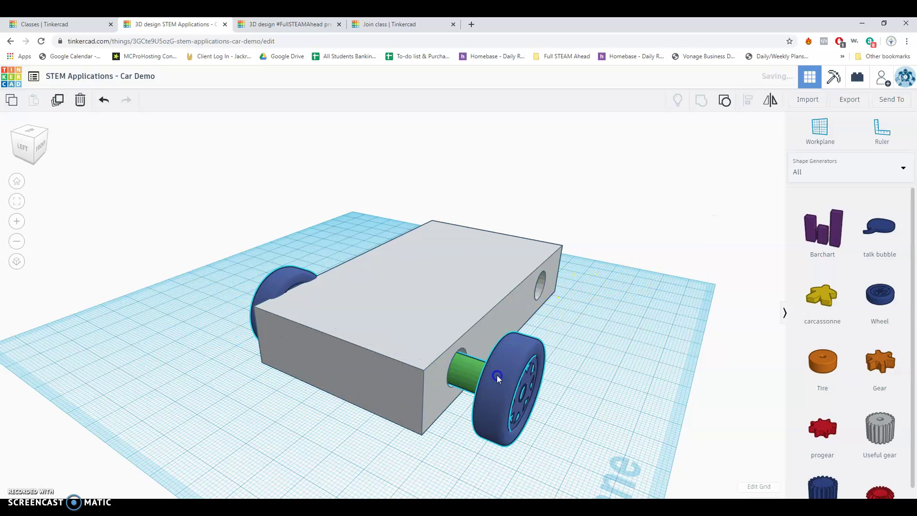
left_click(59, 104)
left_click_drag(499, 394, 575, 298)
scroll(508, 368, "up", 3)
right_click_drag(508, 369, 549, 354)
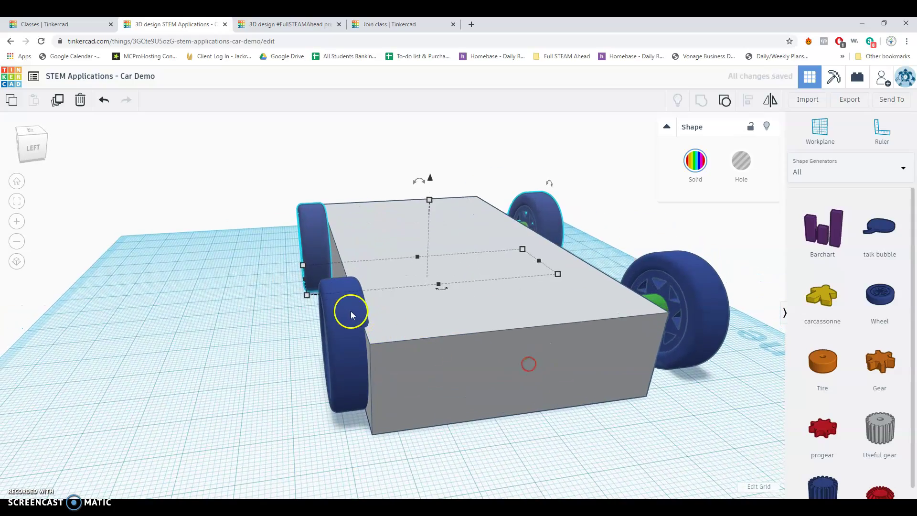
Step: Nudge the original wheel set sideways to even its wheels about the body, and check the clearance beneath the car
left_click(348, 312)
key("Left")
key("Left")
key("Left")
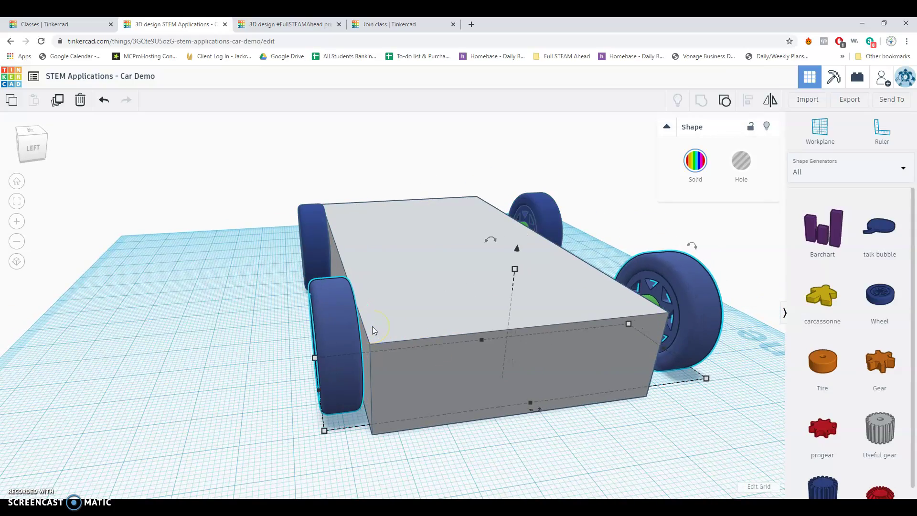
right_click_drag(373, 329, 382, 359)
right_click_drag(254, 355, 275, 384)
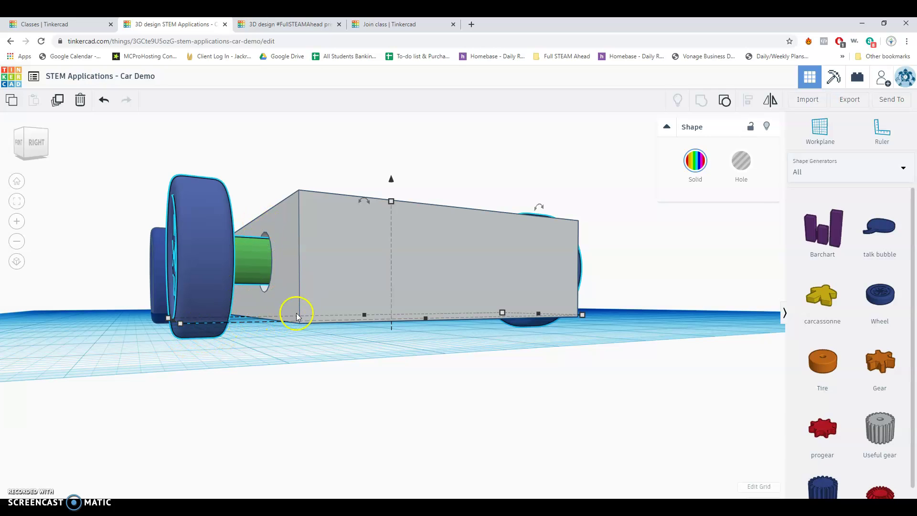
right_click_drag(308, 349, 290, 348)
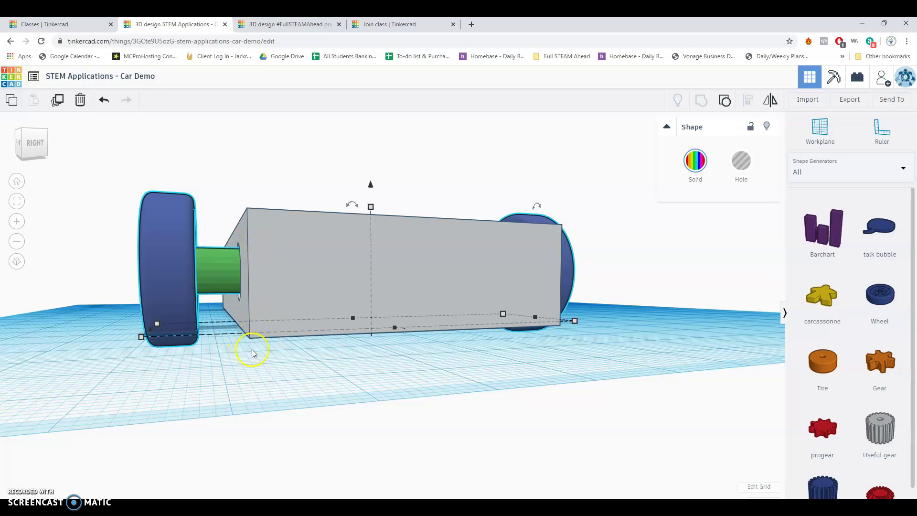
Step: Place a hole box from Basic Shapes on the workplane beside the car
left_click(876, 171)
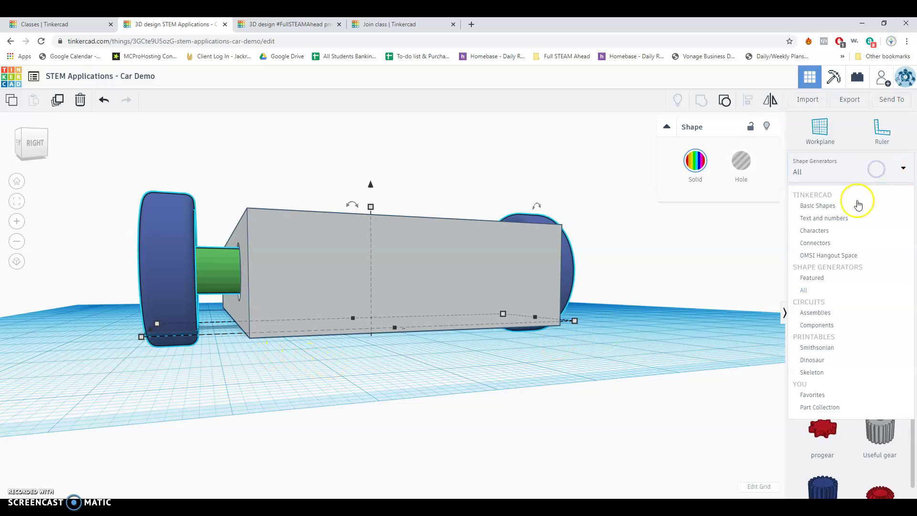
left_click(855, 203)
scroll(844, 318, "up", 8)
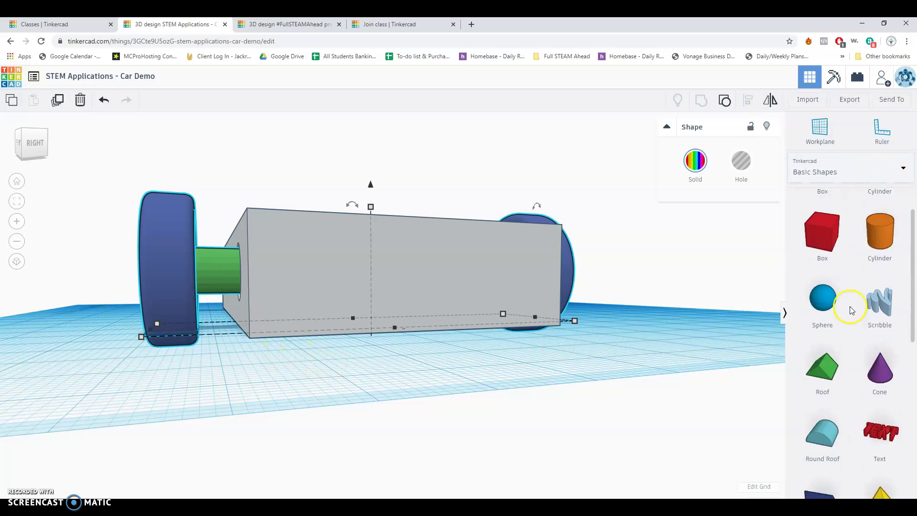
left_click_drag(824, 219, 349, 389)
right_click_drag(349, 388, 389, 368)
left_click(453, 386)
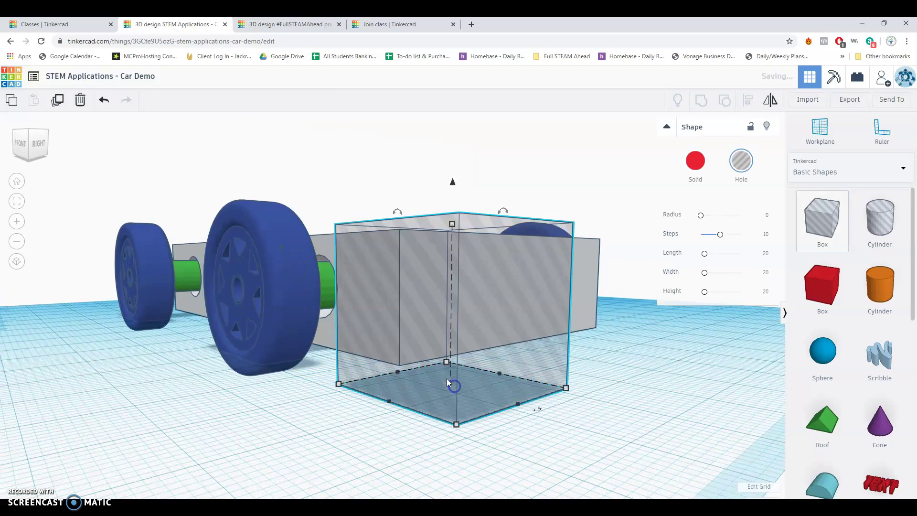
Step: Flatten the hole box and stretch it to about 166 by 359 mm so it runs beneath the whole car
scroll(454, 386, "down", 4)
right_click_drag(455, 387, 461, 400)
left_click_drag(465, 319, 254, 238)
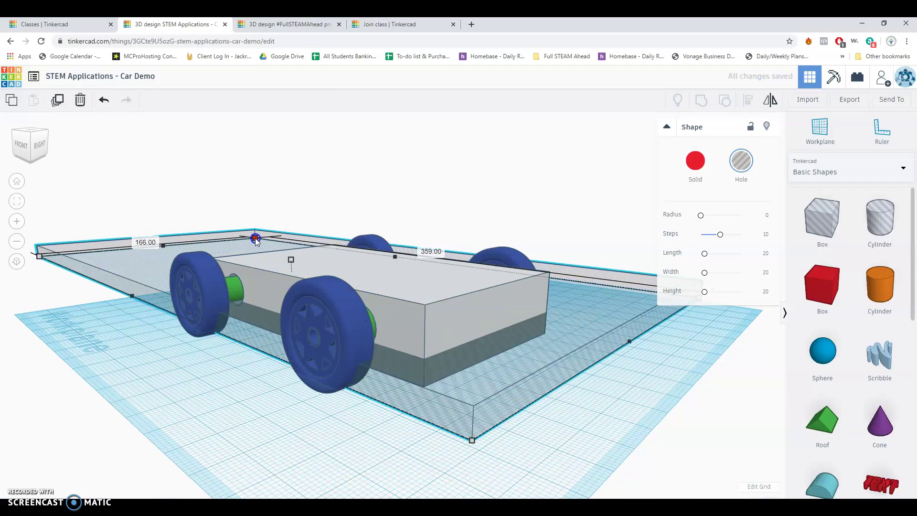
Step: Try trimming the body's underside by grouping it with the flat hole box, and undo the grouping
right_click_drag(500, 334, 359, 354)
right_click_drag(426, 364, 345, 296)
left_click(363, 284)
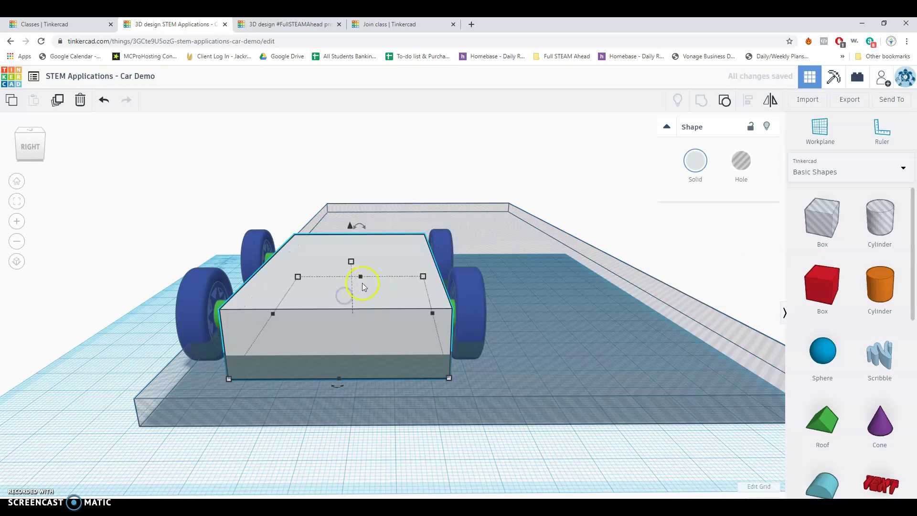
left_click(592, 340, "shift")
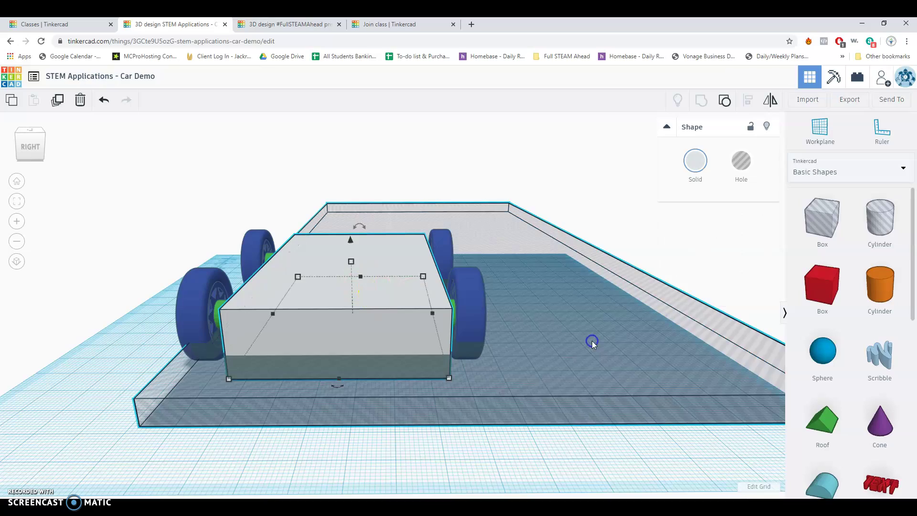
left_click(702, 108)
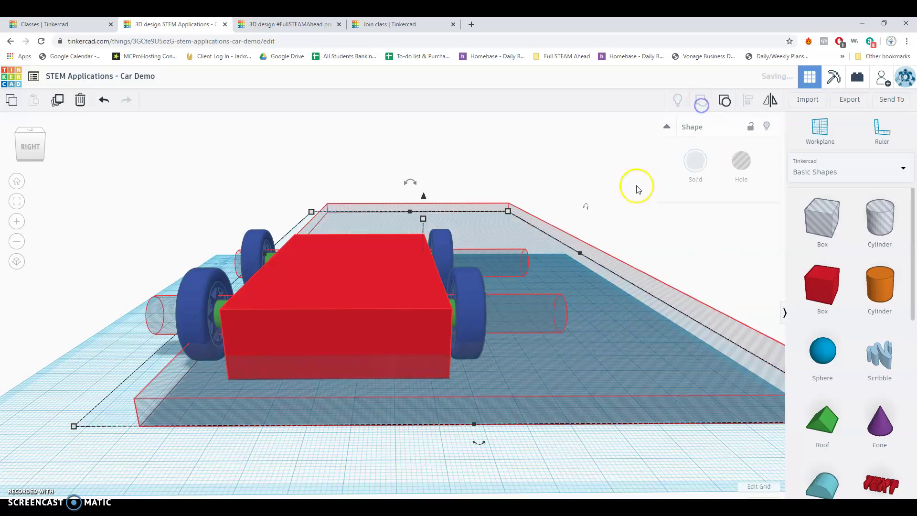
right_click_drag(624, 327, 249, 196)
left_click(103, 102)
Step: Set the flat hole box's height to 5 mm
right_click_drag(334, 256, 432, 356)
scroll(425, 340, "down", 3)
scroll(432, 356, "down", 5)
left_click(212, 265)
left_click(341, 325)
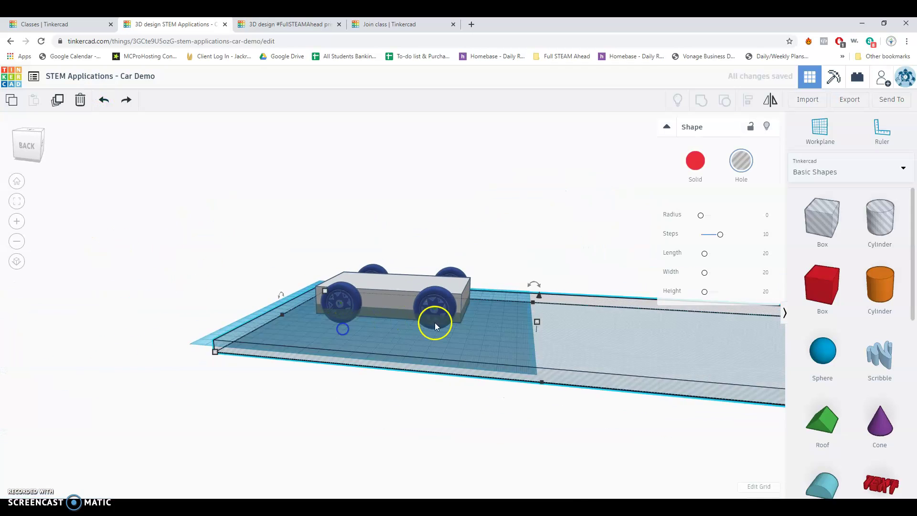
scroll(592, 345, "up", 3)
mouse_move(622, 328)
left_click_drag(621, 331, 621, 334)
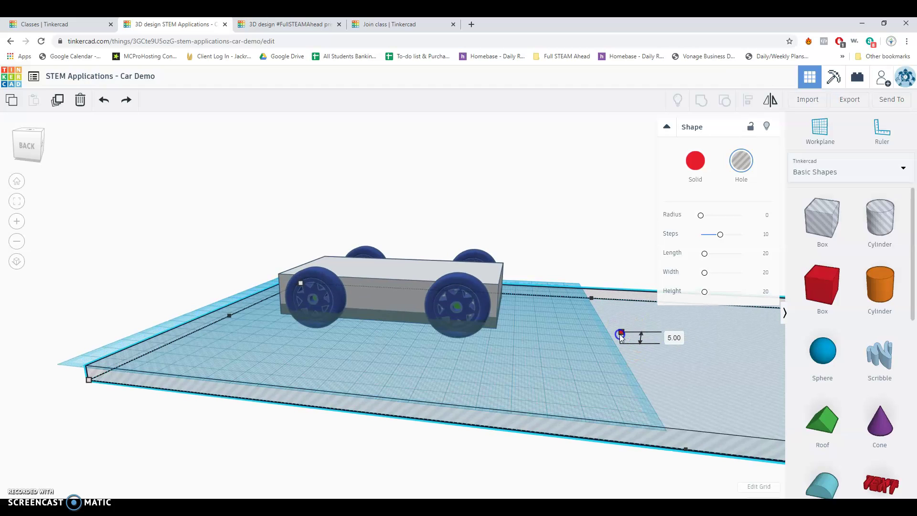
left_click_drag(619, 336, 619, 336)
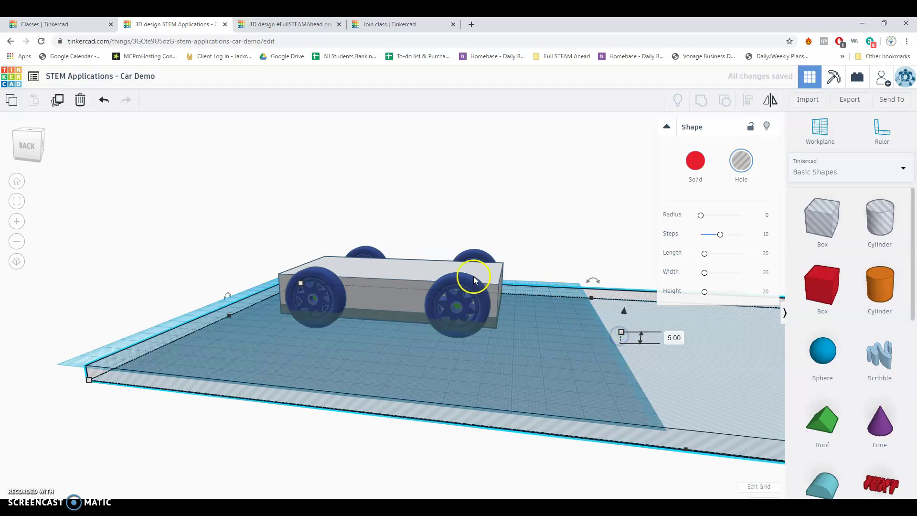
Step: Group the car body with the flat hole box to trim its underside
left_click(386, 272, "shift")
left_click(701, 101)
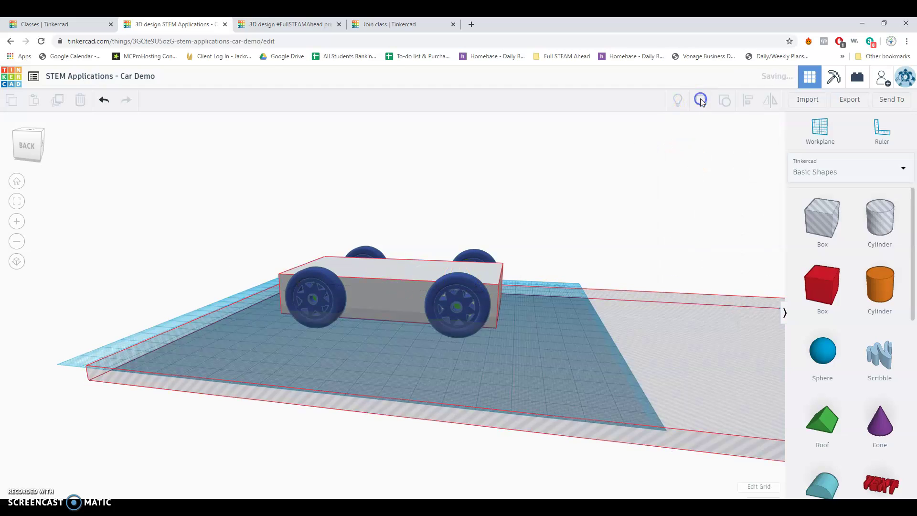
right_click_drag(426, 334, 569, 264)
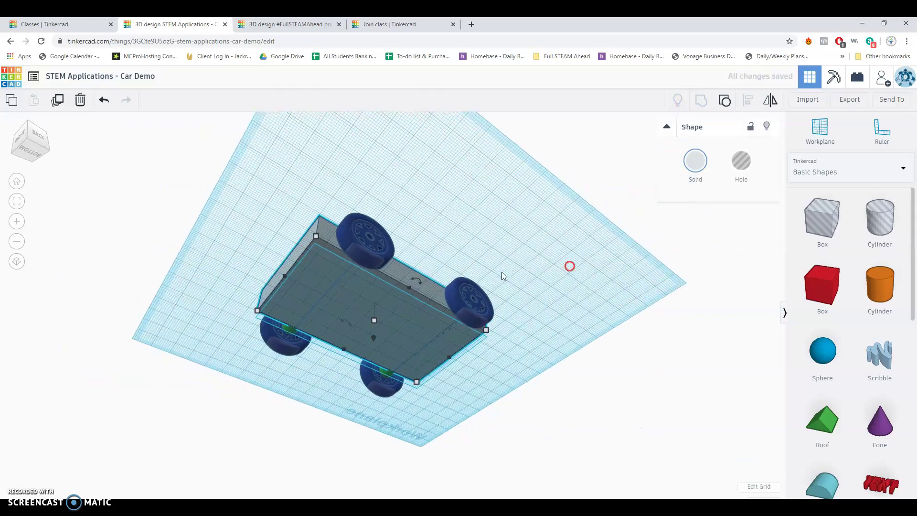
Step: Inspect the trimmed body's underside and its ground clearance at the wheels from several angles
scroll(318, 251, "up", 5)
right_click_drag(307, 262, 233, 334)
right_click_drag(330, 338, 294, 332)
right_click_drag(533, 333, 481, 348)
right_click_drag(556, 345, 587, 403)
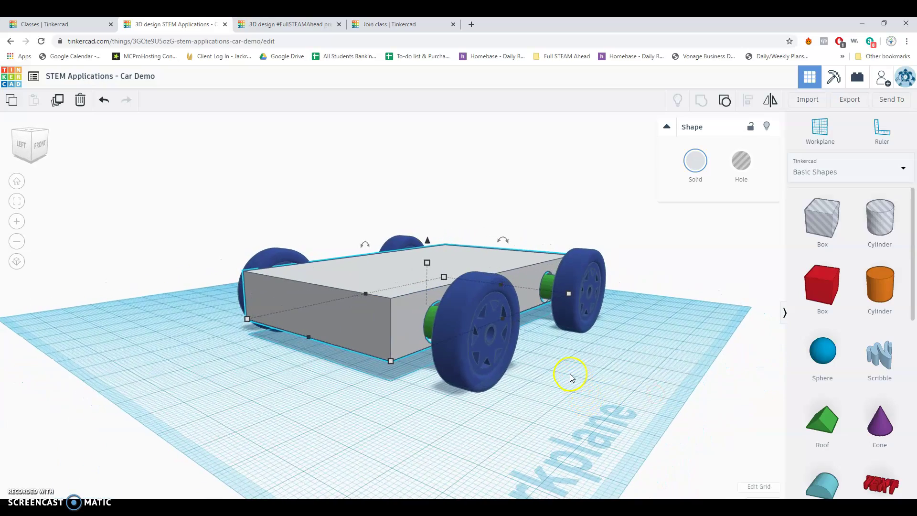
right_click_drag(381, 386, 463, 337)
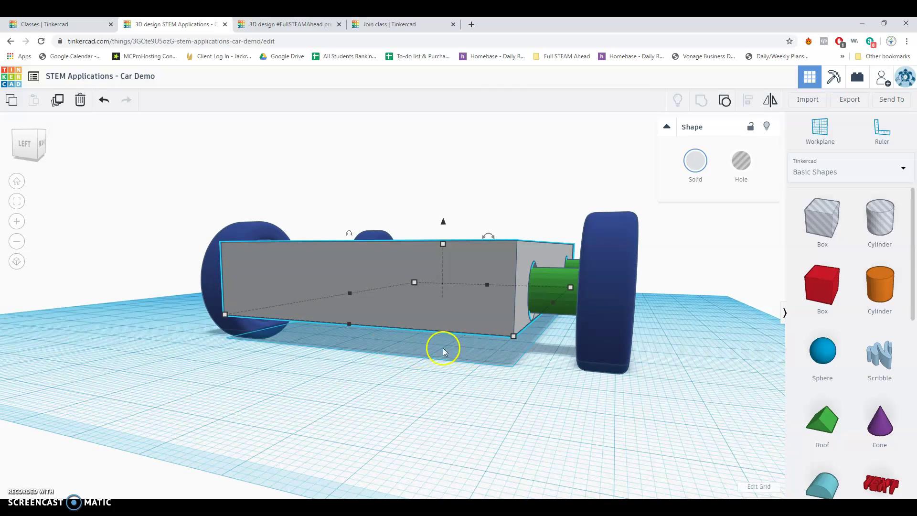
right_click_drag(538, 356, 521, 374)
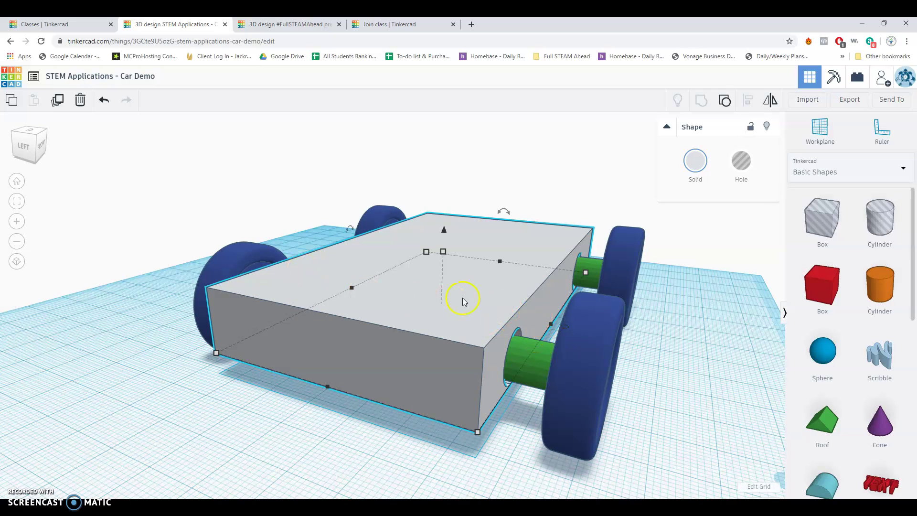
Step: Try standing the whole car on its side by rotating it 90° and raising it, and undo the changes
scroll(241, 200, "down", 2)
left_click_drag(227, 181, 609, 398)
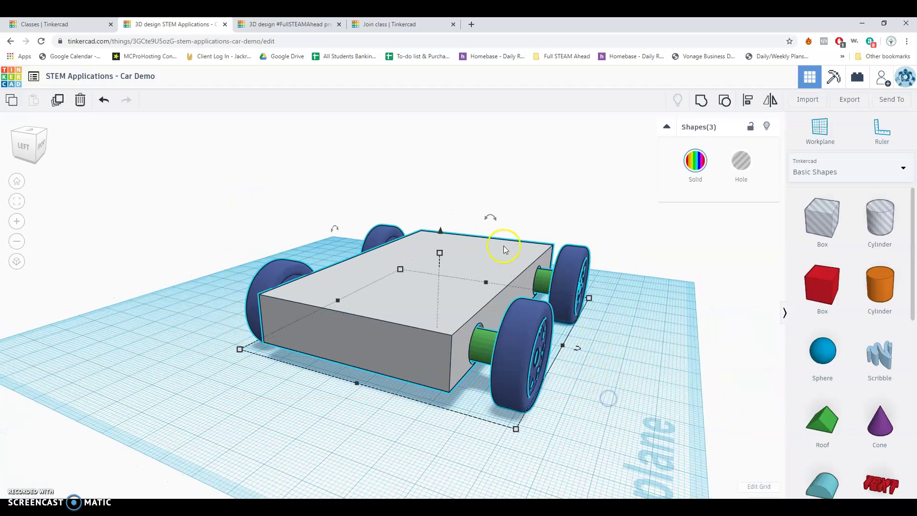
left_click_drag(497, 219, 550, 267)
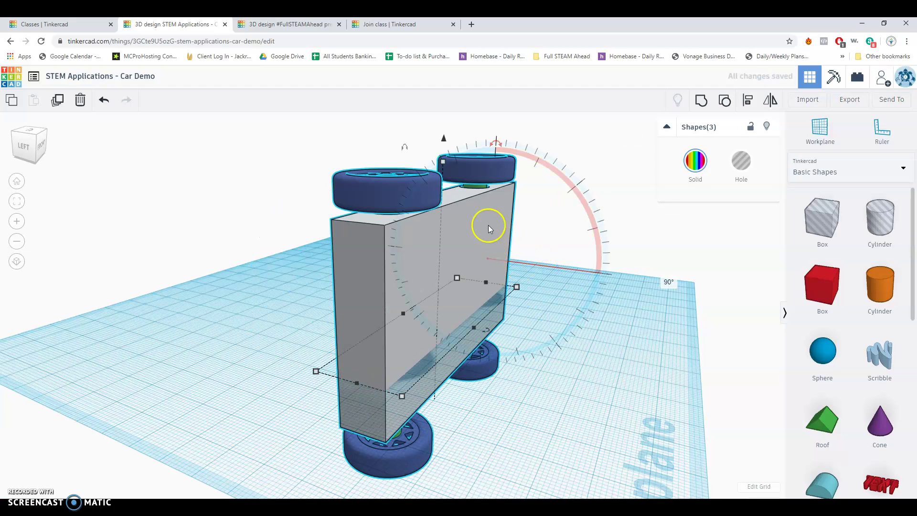
left_click_drag(444, 139, 453, 88)
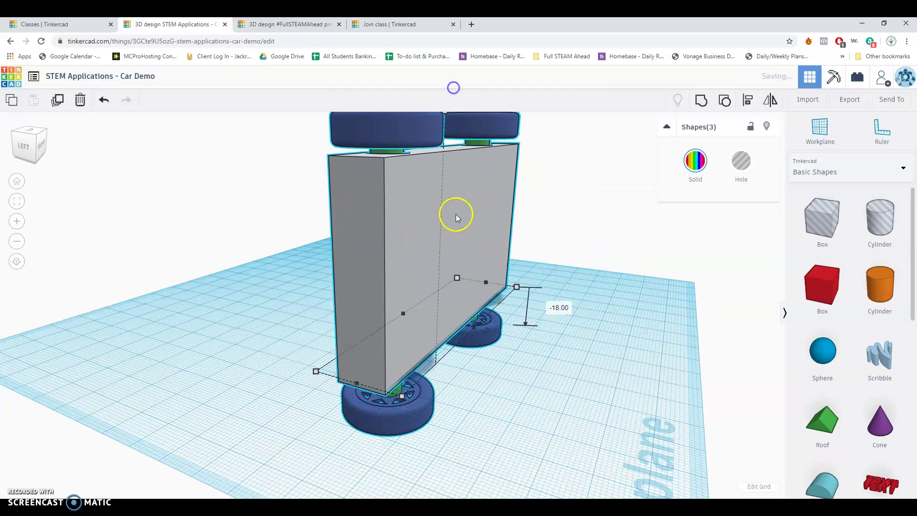
scroll(431, 178, "up", 3)
scroll(412, 162, "down", 3)
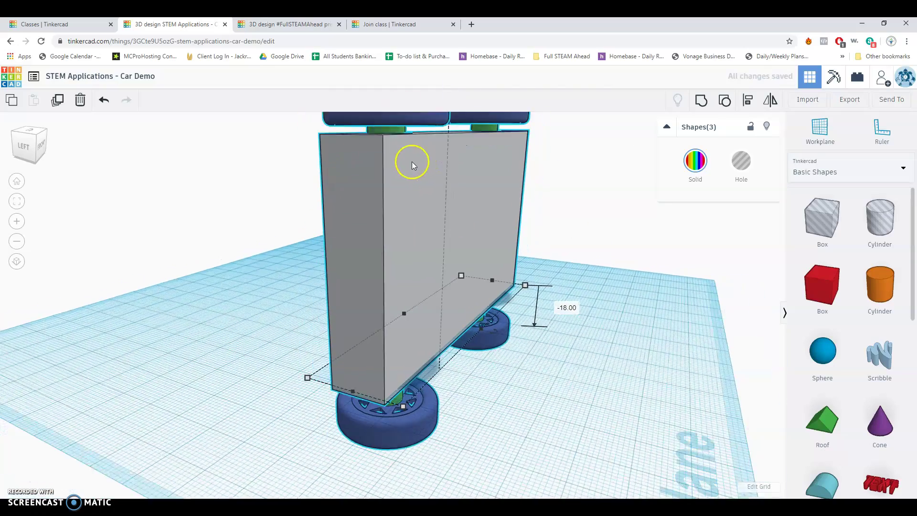
right_click_drag(408, 387, 439, 334)
scroll(438, 364, "up", 2)
scroll(437, 365, "down", 2)
right_click_drag(446, 374, 420, 263)
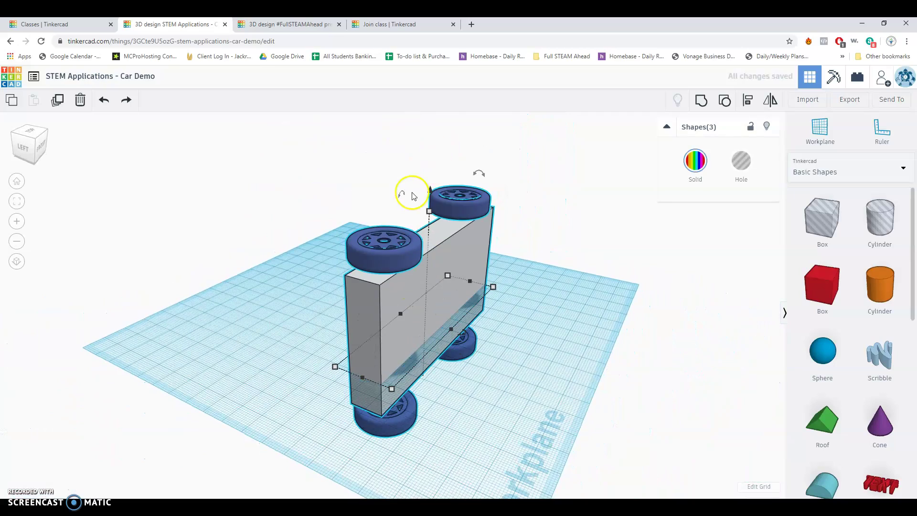
key("ctrl+z")
right_click_drag(406, 300, 450, 331)
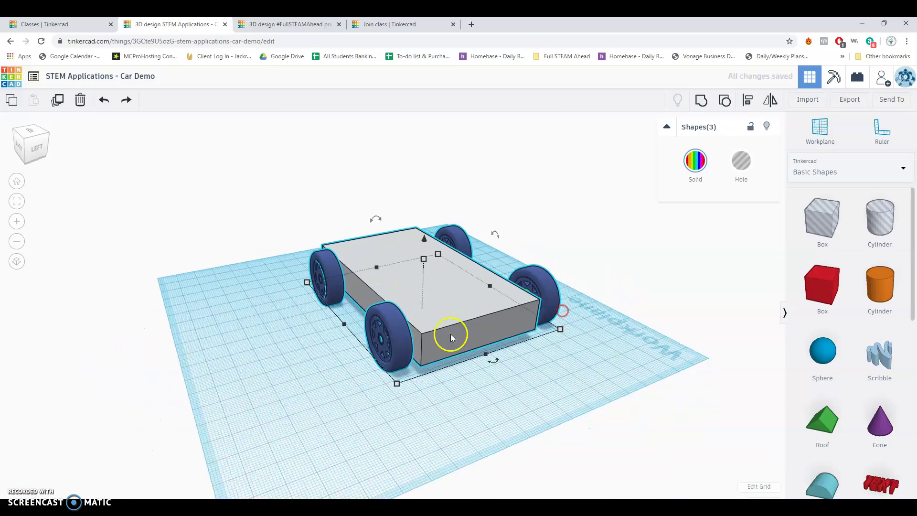
scroll(494, 363, "up", 2)
left_click(605, 389)
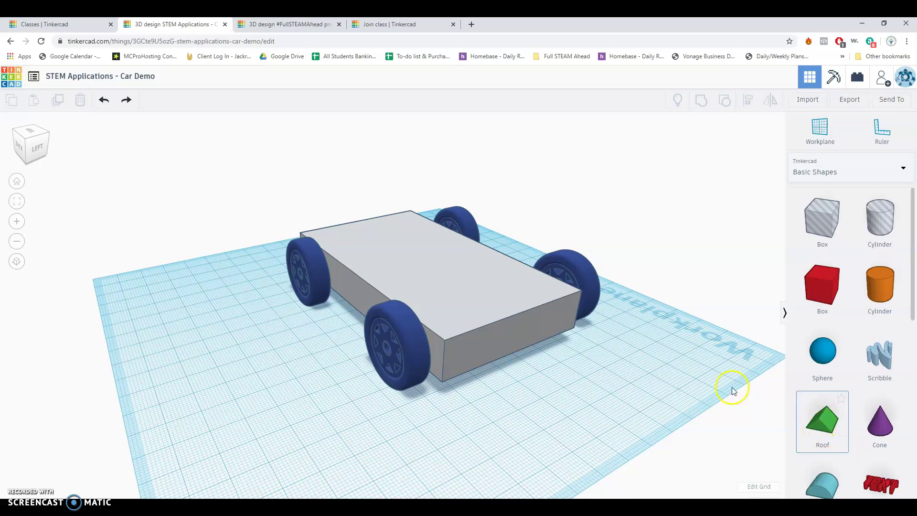
right_click_drag(614, 368, 545, 360)
left_click(482, 322)
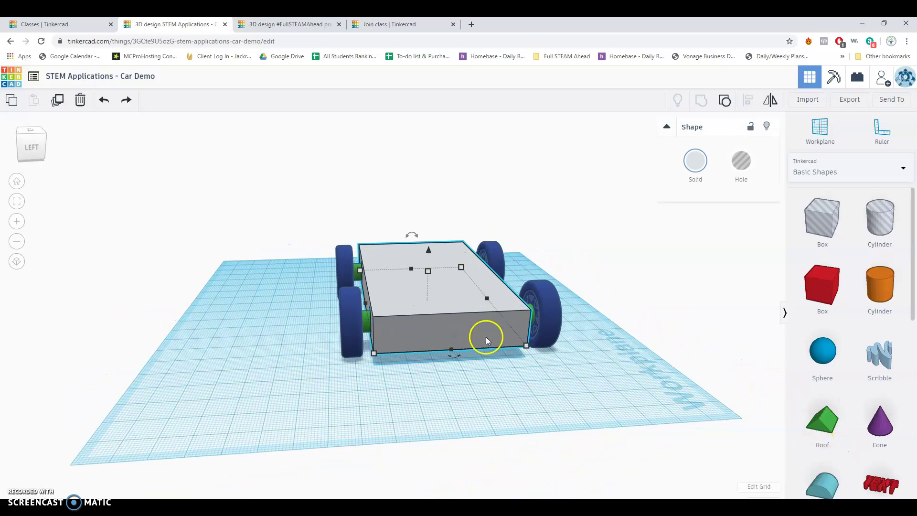
left_click(481, 387)
mouse_move(482, 387)
right_mouse_down()
mouse_move(455, 379)
mouse_move(473, 376)
mouse_move(502, 393)
mouse_move(492, 395)
right_mouse_up()
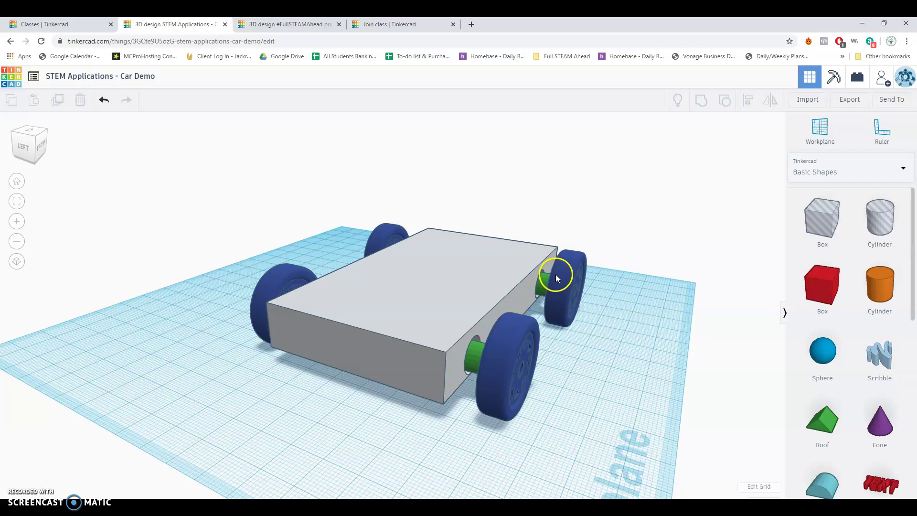
left_click(459, 360)
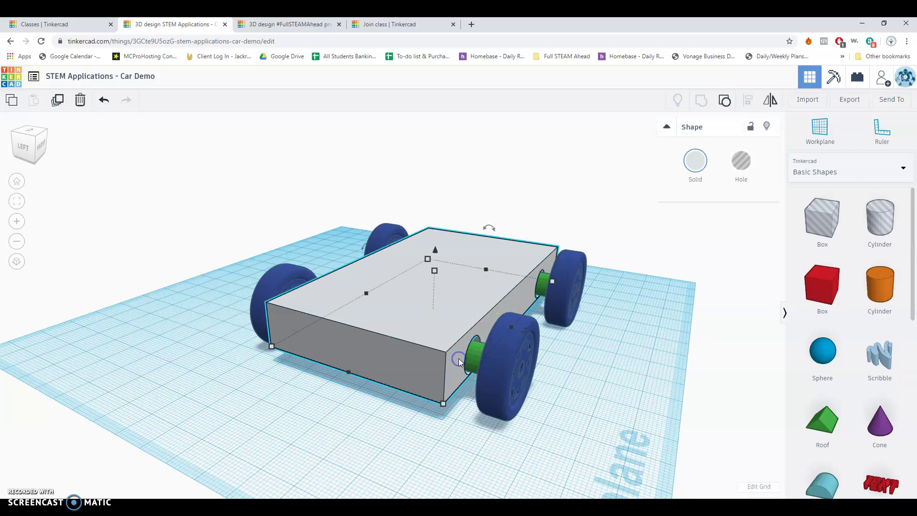
Step: Place a cylinder from Basic Shapes, lay it on its side and move it beside one corner wheel so it overlaps the body
left_click_drag(882, 283, 405, 408)
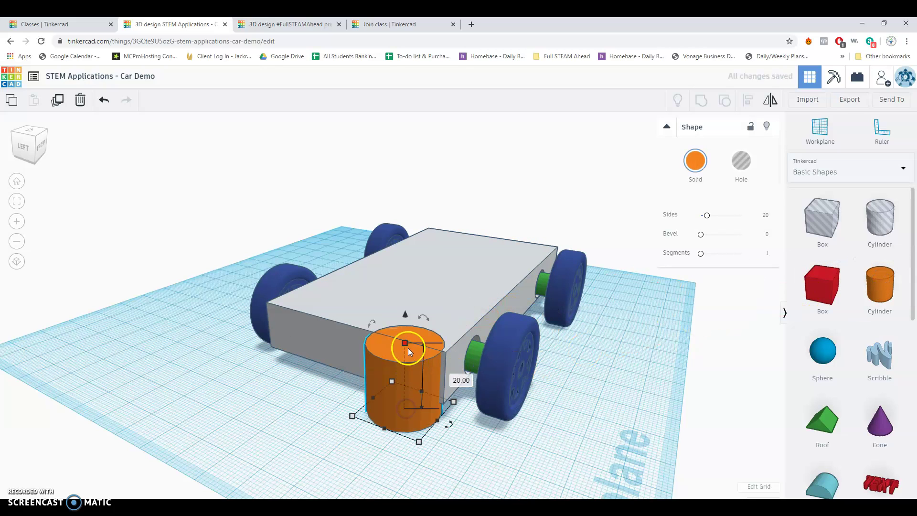
left_click_drag(432, 318, 401, 409)
left_click_drag(387, 337, 479, 330)
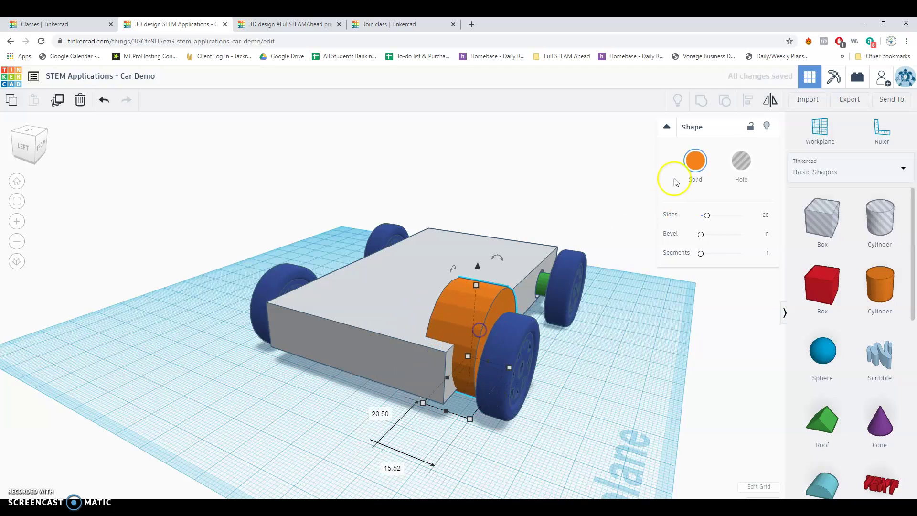
Step: Turn the cylinder into a hole and line it up with the wheel, lowering it 5 mm and nudging it farther into the body
left_click(741, 160)
right_click_drag(552, 317, 347, 284)
left_click_drag(341, 281, 336, 280)
right_click_drag(347, 291, 357, 287)
left_click_drag(307, 216, 315, 239)
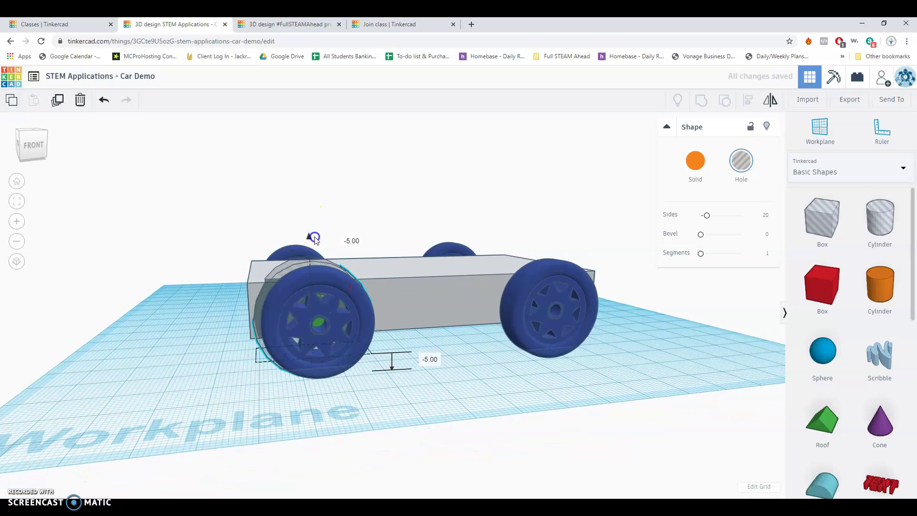
right_click_drag(373, 267, 518, 320)
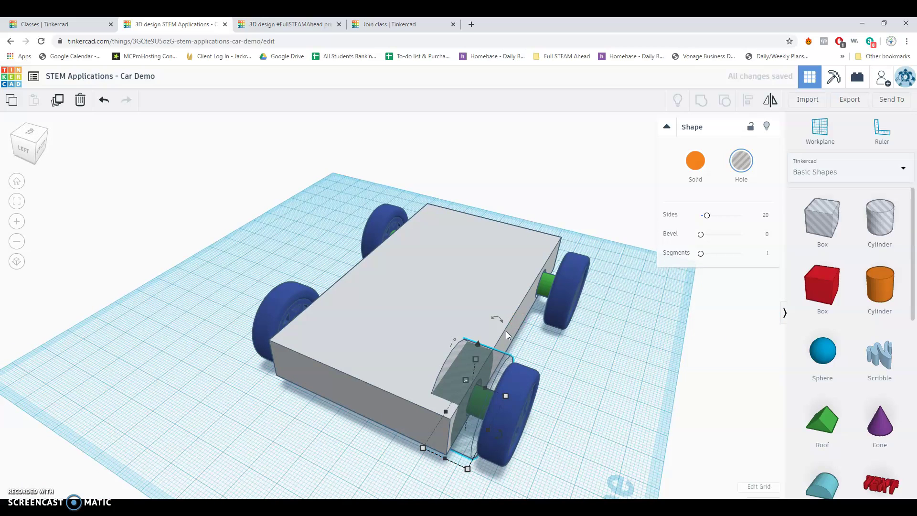
key("Left")
key("Left")
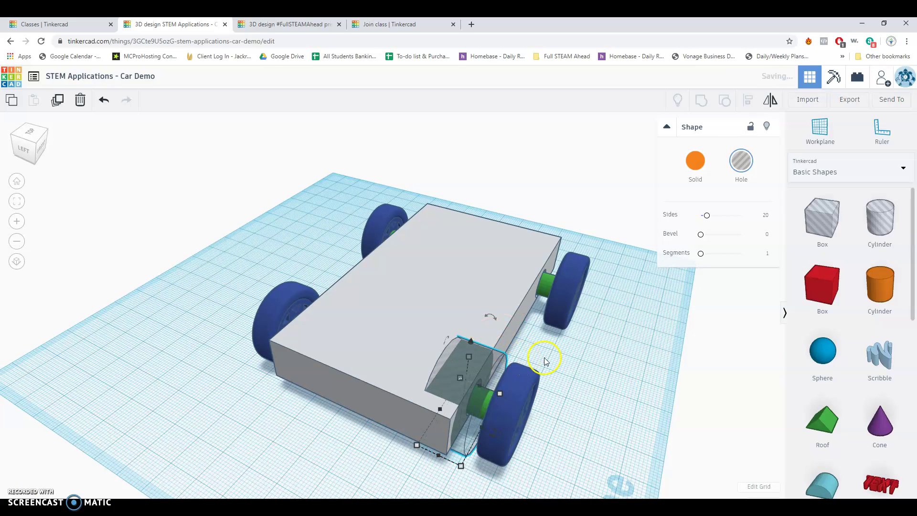
right_click_drag(550, 364, 553, 356)
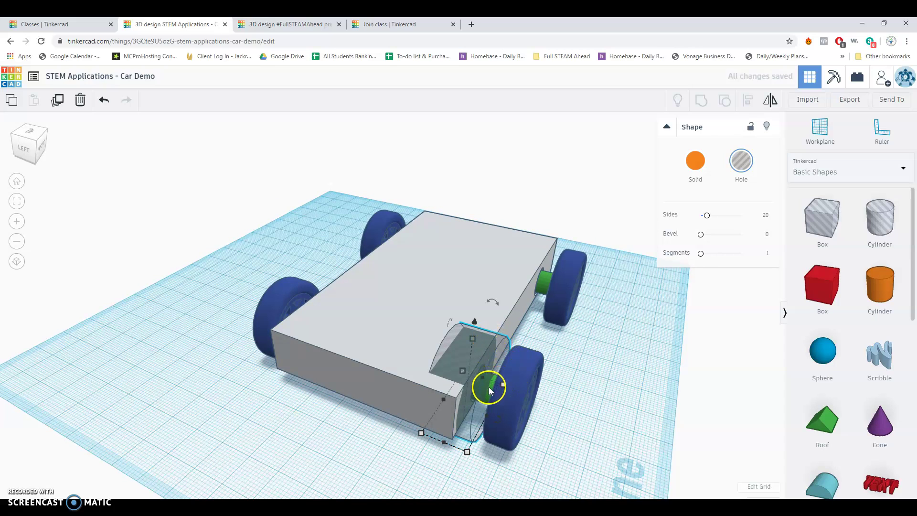
Step: Group the hole cylinder with the body to cut a wheel well, and slide that wheel-and-axle set across so its wheel sits inside
left_click(449, 291, "shift")
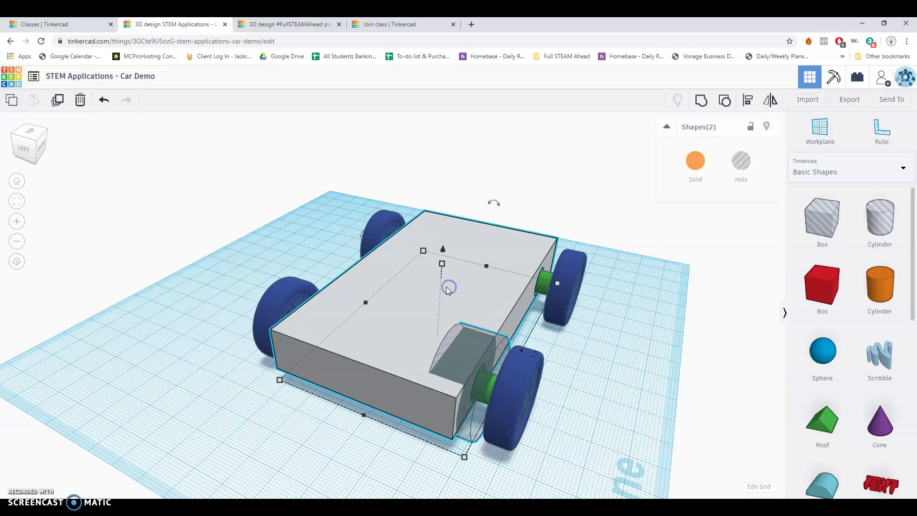
left_click(700, 101)
left_click(527, 381)
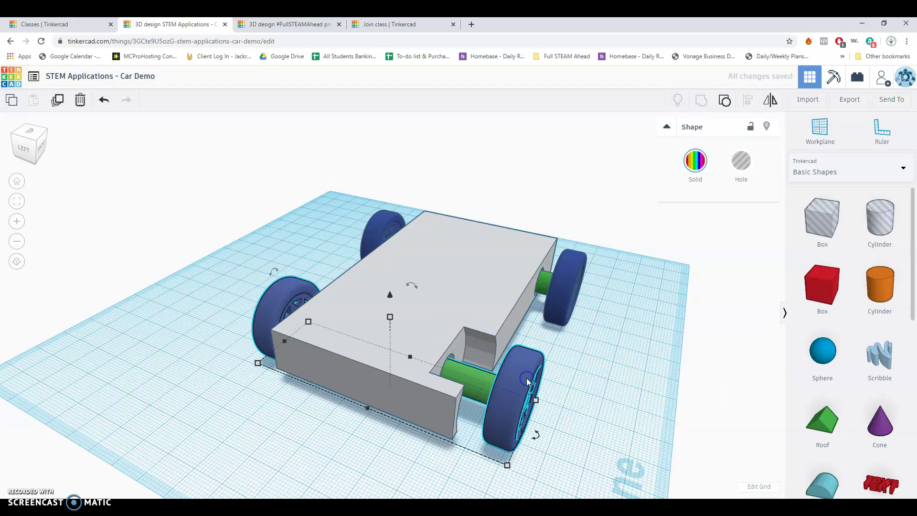
left_click_drag(523, 386, 467, 367)
right_click_drag(467, 367, 369, 443)
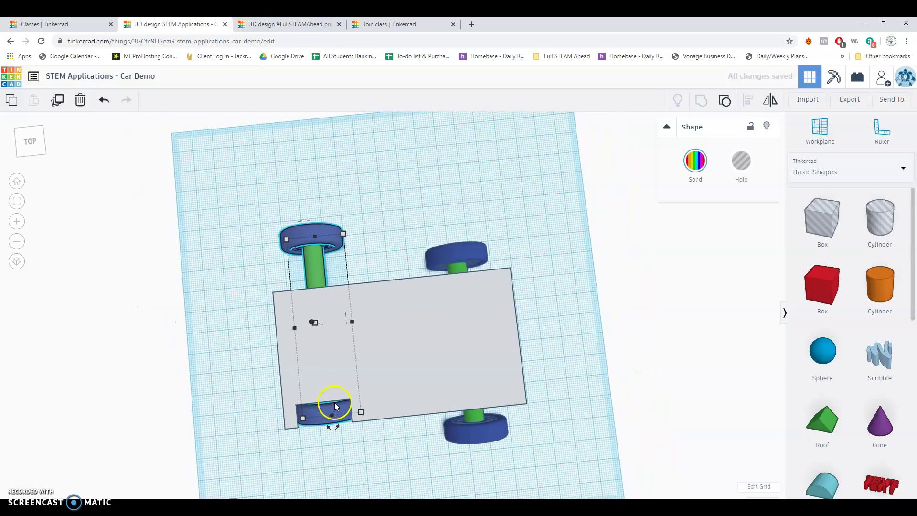
right_click_drag(341, 403, 461, 293)
Step: Undo the last small shift of the wheel-and-axle set in the wheel well, and reselect that set
left_click(309, 279)
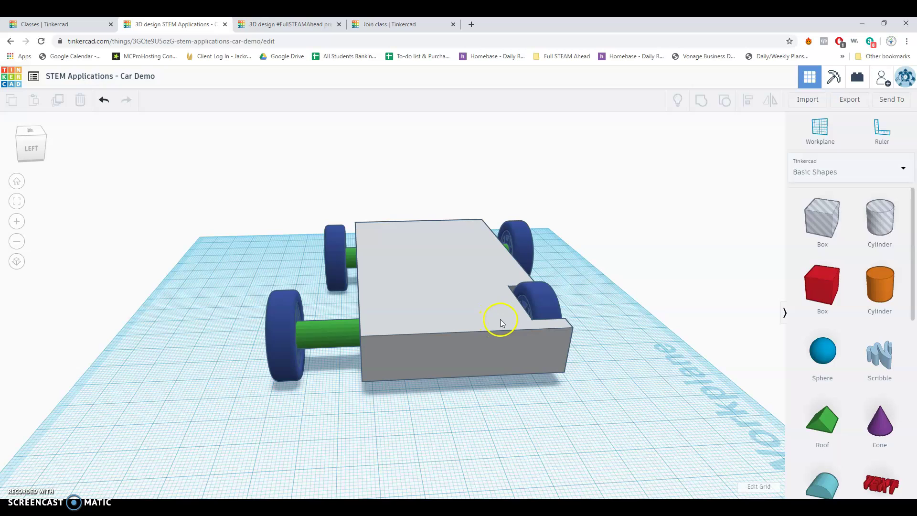
key("ctrl+z")
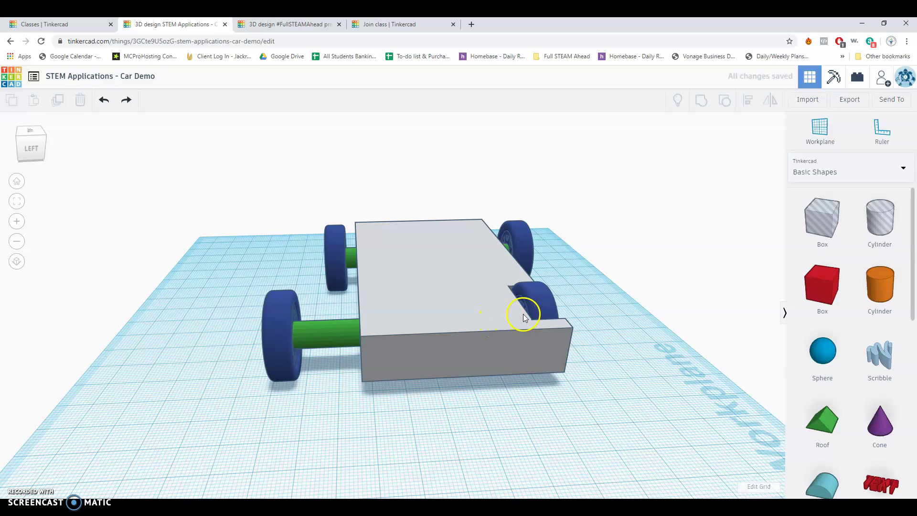
left_click(343, 330)
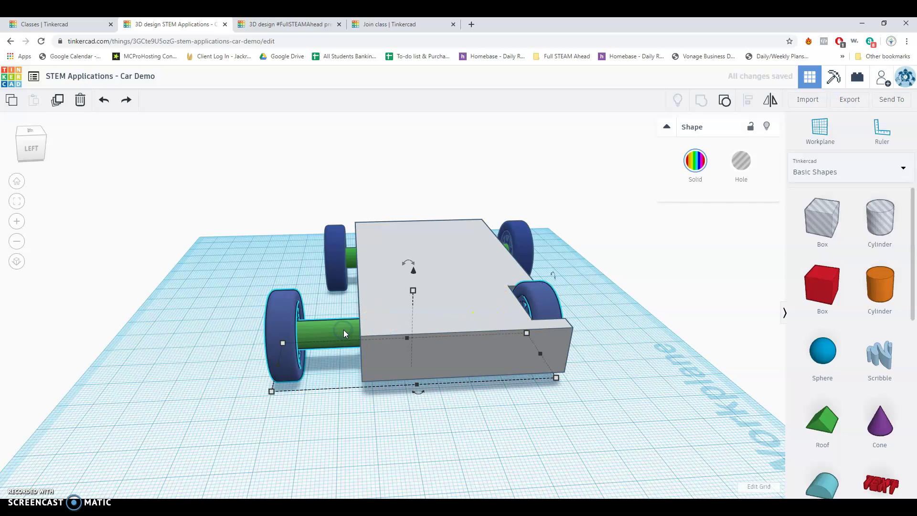
right_click_drag(518, 323, 618, 350)
left_click(380, 356)
right_click_drag(515, 344, 555, 269)
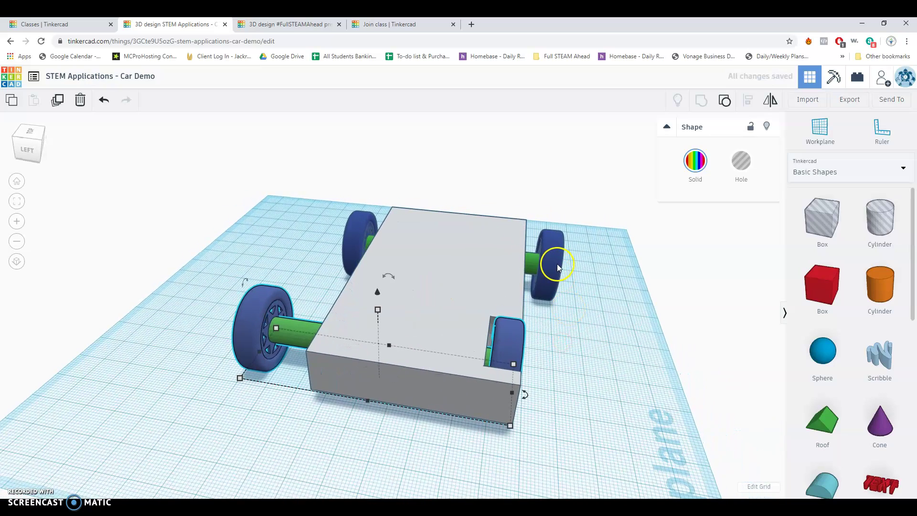
Step: Move the other wheel-and-axle set about 104 mm sideways off the car, and rotate the body and remaining set together onto their side
left_click_drag(558, 261, 319, 211)
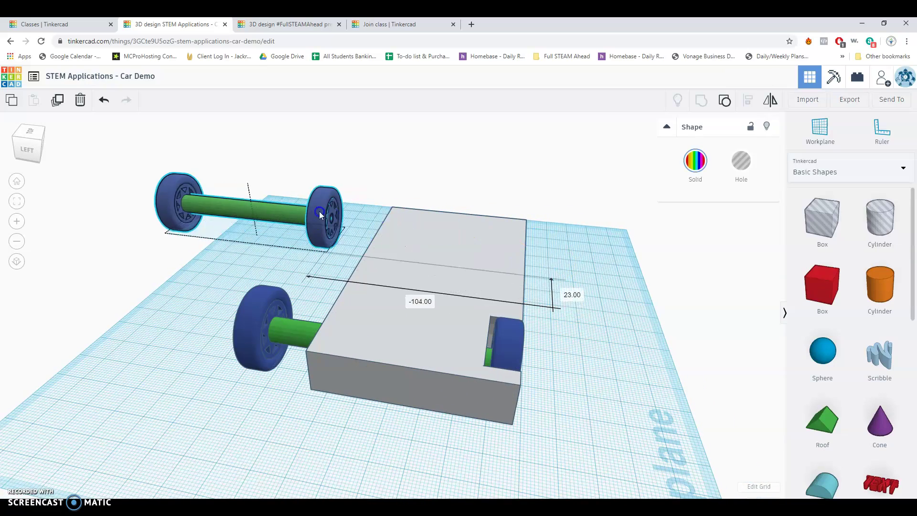
left_click_drag(585, 206, 379, 467)
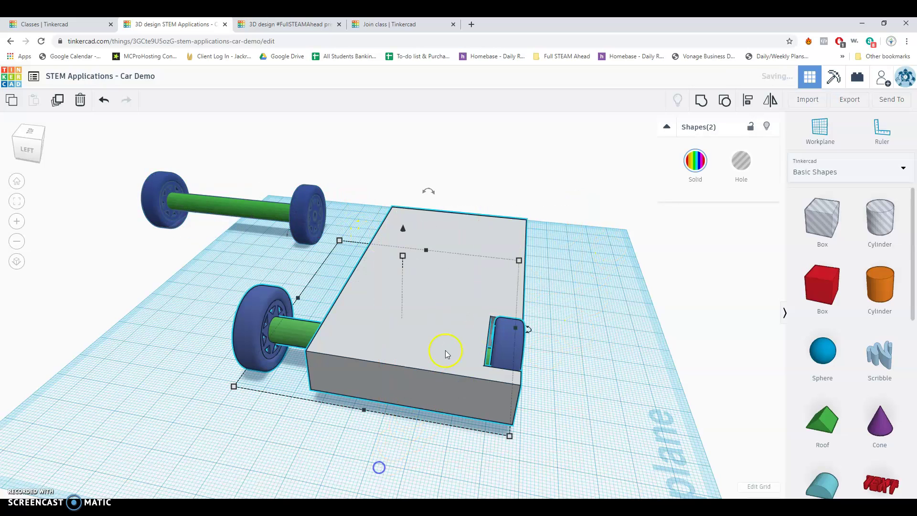
left_click_drag(437, 202, 517, 240)
right_click_drag(451, 226, 432, 211)
Step: Raise the upright body and wheel-and-axle set until the wheel-well side rests on the workplane, and check the wheel and axle gaps
left_click(401, 180)
left_click_drag(403, 181, 381, 95)
scroll(425, 290, "up", 3)
right_click_drag(467, 396, 364, 325)
scroll(419, 366, "up", 2)
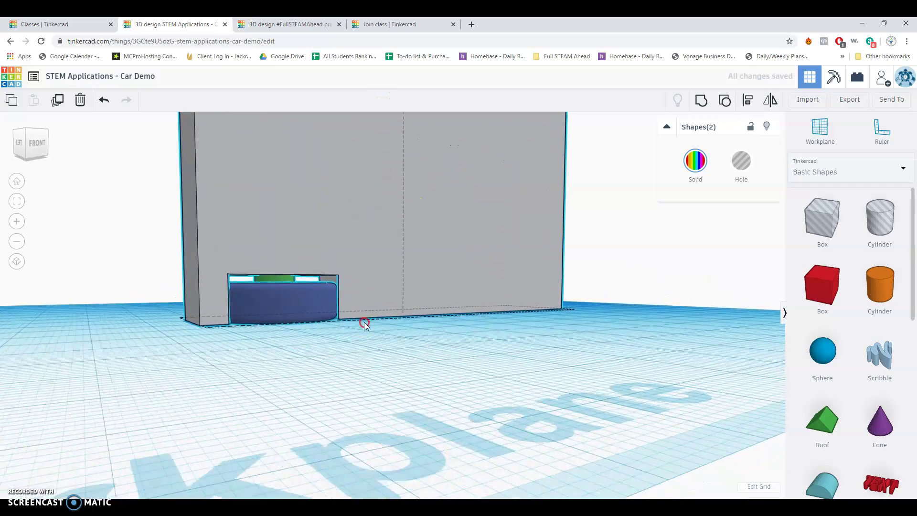
left_click(228, 334)
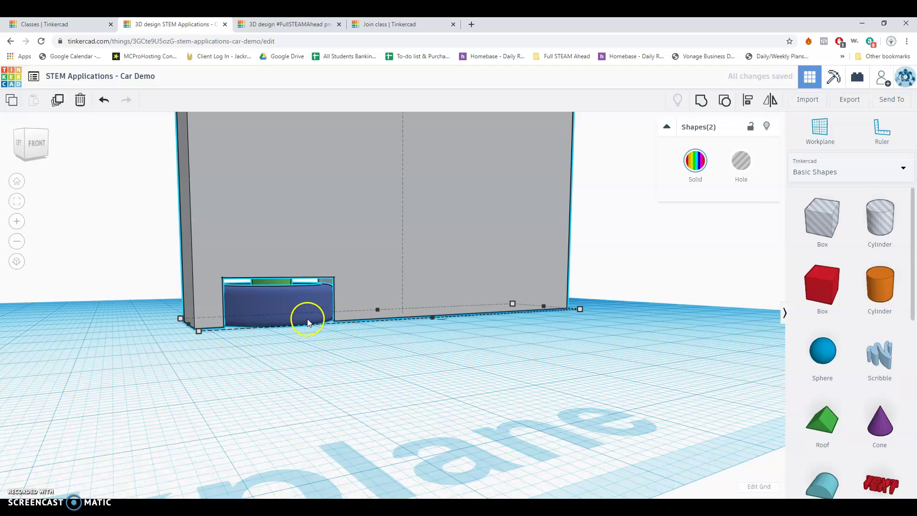
right_click_drag(276, 232, 310, 288)
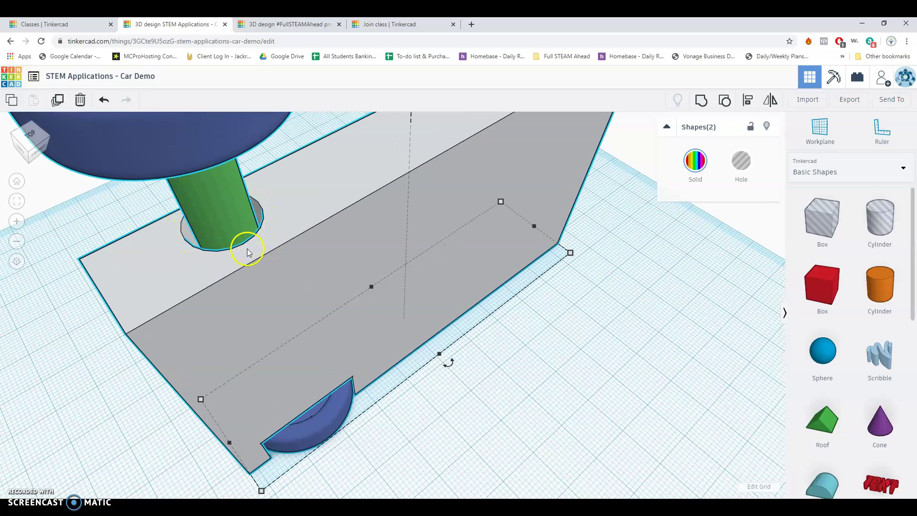
right_click_drag(247, 242, 271, 267)
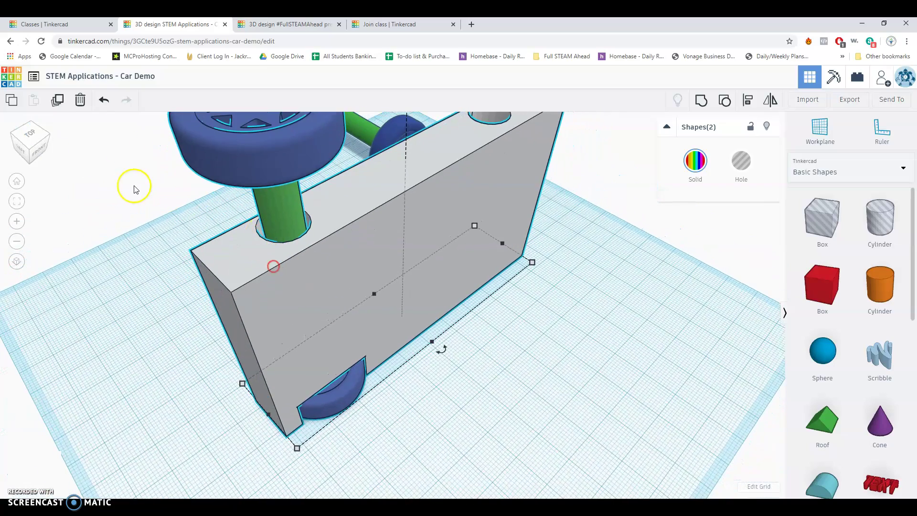
left_click(131, 185)
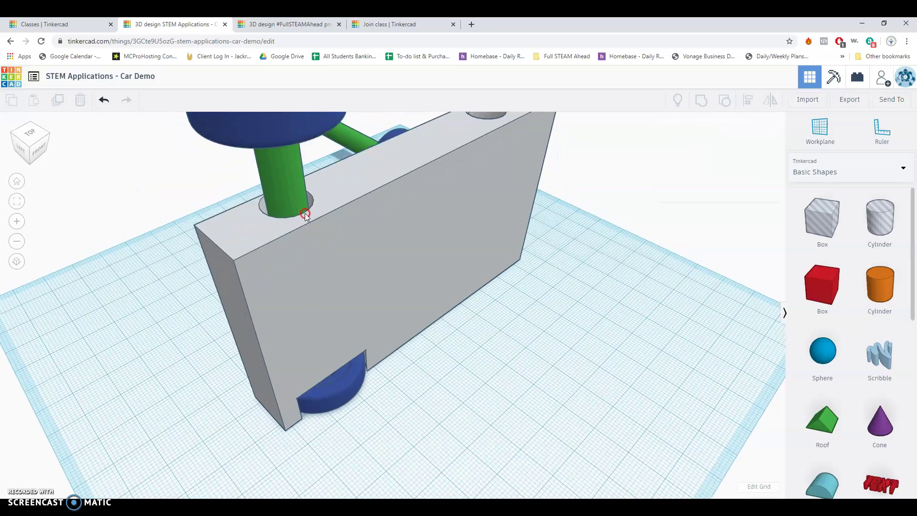
Step: Ungroup the upright car body to release the wheel well's hole cylinder, and select that cylinder on its own
left_click(292, 158)
scroll(286, 160, "down", 3)
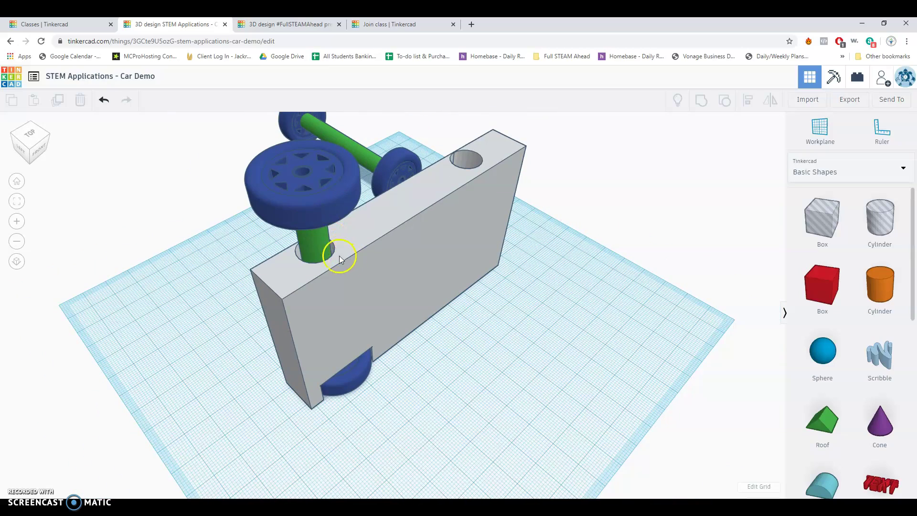
right_click_drag(346, 250, 422, 203)
left_click(352, 196)
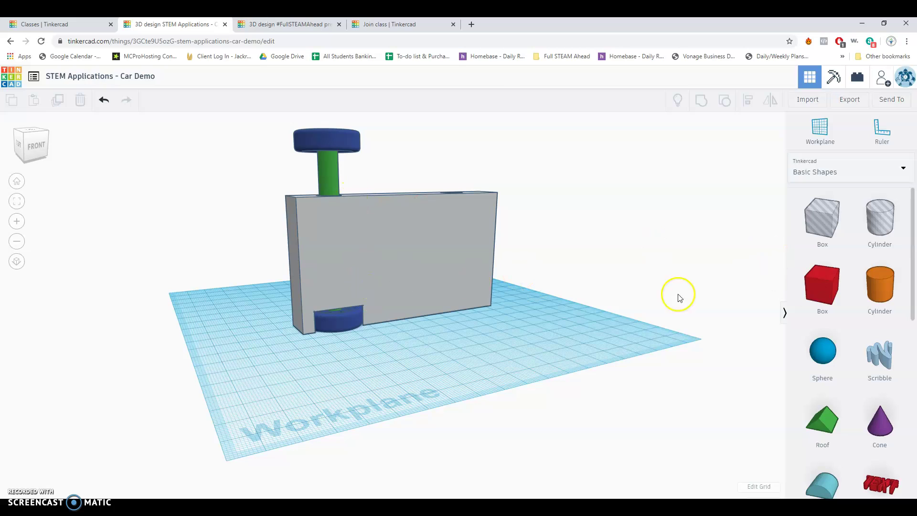
left_click(372, 300)
left_click(696, 130)
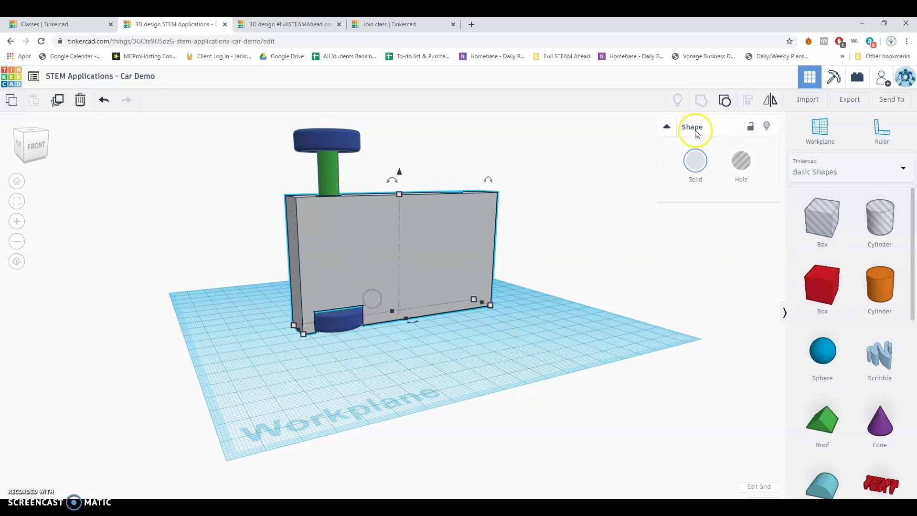
left_click(726, 102)
left_click(397, 320)
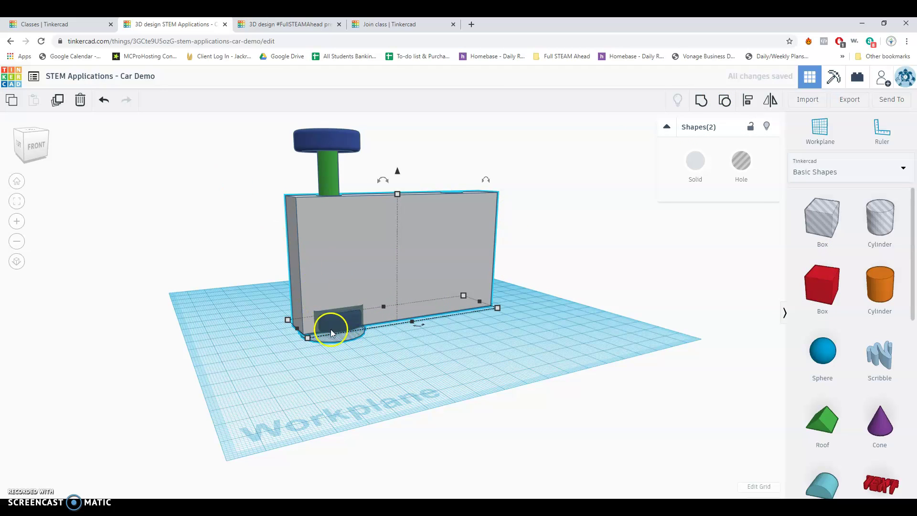
left_click(349, 337)
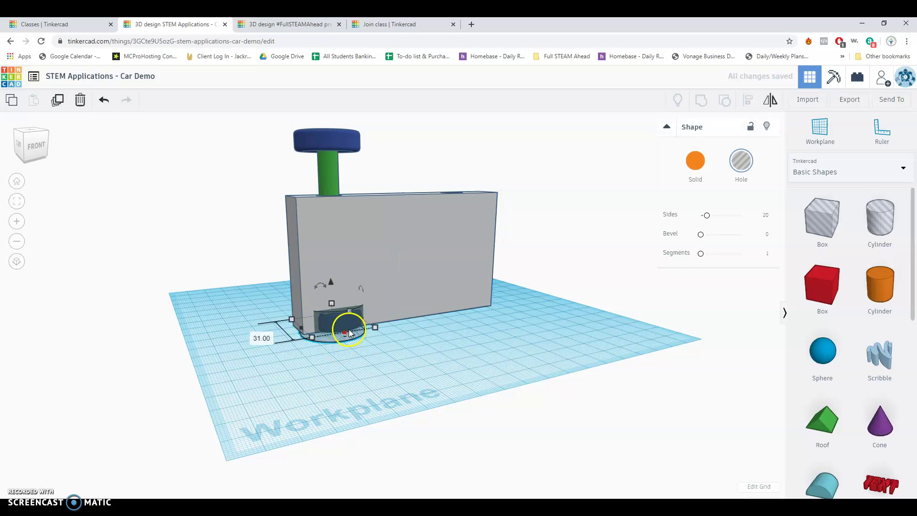
Step: Duplicate the hole cylinder, raise the copy about 55 mm into the body's upper edge, and group it with the body to cut a second wheel well
left_click(62, 103)
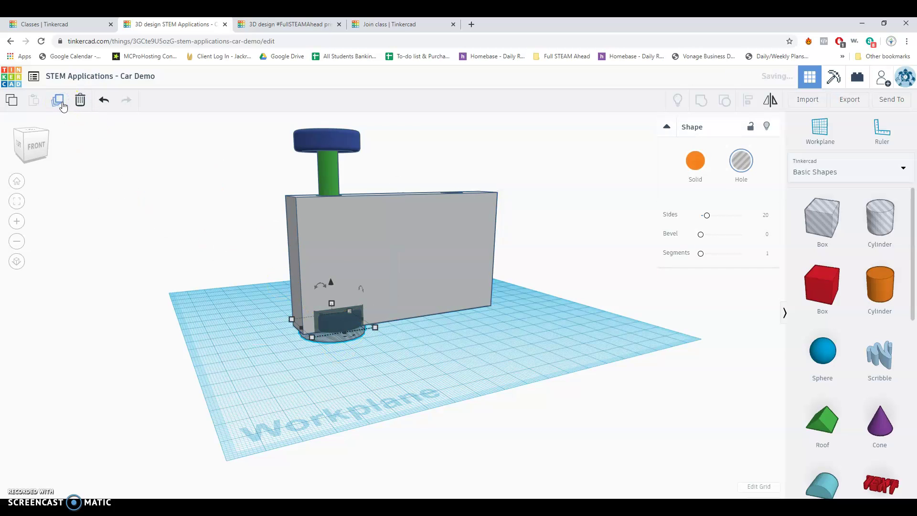
scroll(144, 207, "up", 2)
scroll(164, 253, "down", 2)
left_click_drag(333, 286, 323, 170)
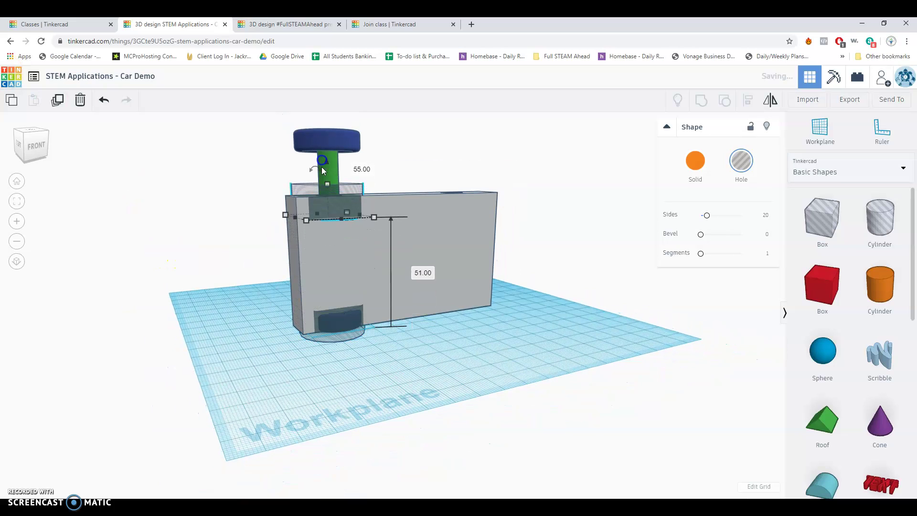
left_click(416, 235, "shift")
left_click(701, 104)
Step: Ungroup the wheel-and-axle set in the body and shorten its green axle to about 49 mm
left_click(428, 150)
left_click(325, 142)
left_click(390, 153)
left_click(332, 176)
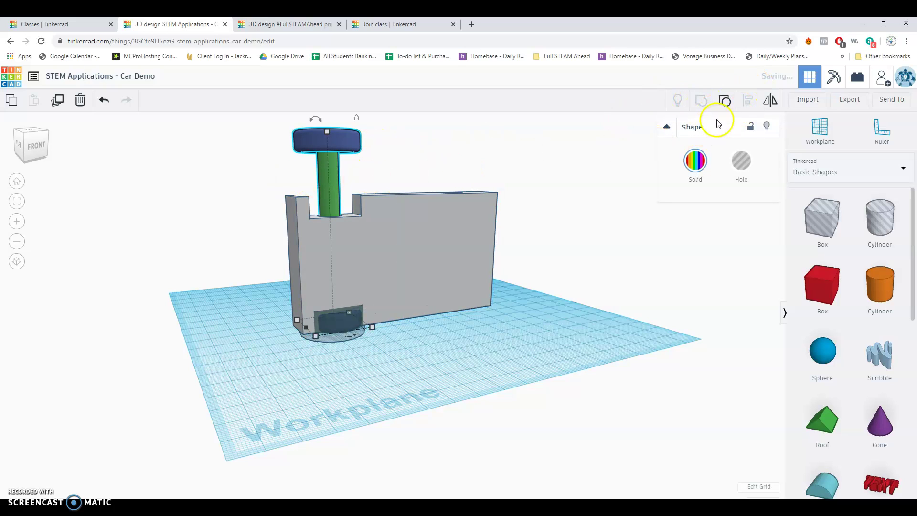
left_click(329, 179, "shift")
left_click(334, 176)
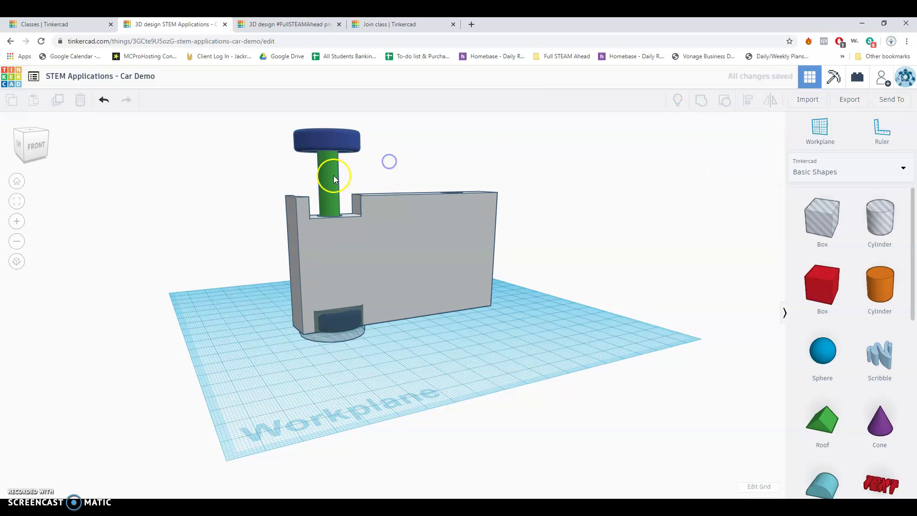
left_click_drag(328, 142, 332, 206)
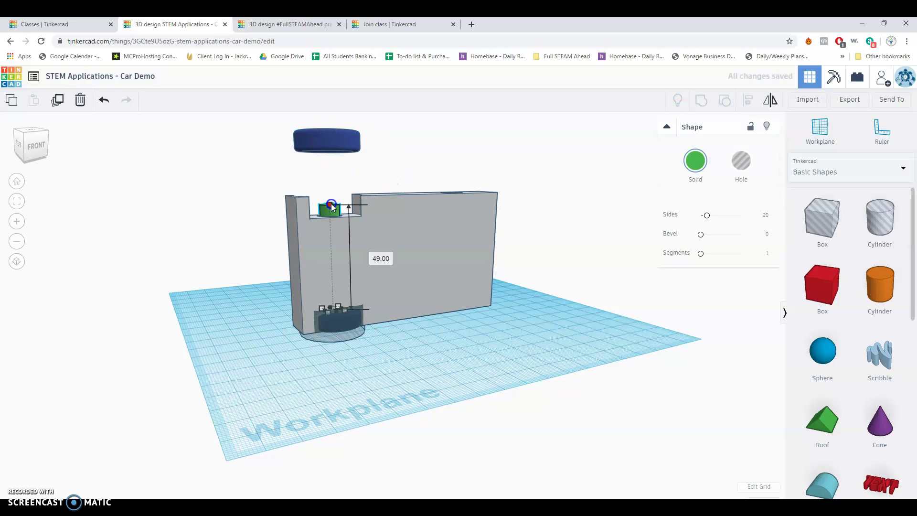
Step: Lower the loose upper wheel 26 mm into the new wheel well, and a further 1 mm to seat it
left_click(334, 140)
scroll(343, 139, "down", 2)
left_click_drag(342, 143, 348, 206)
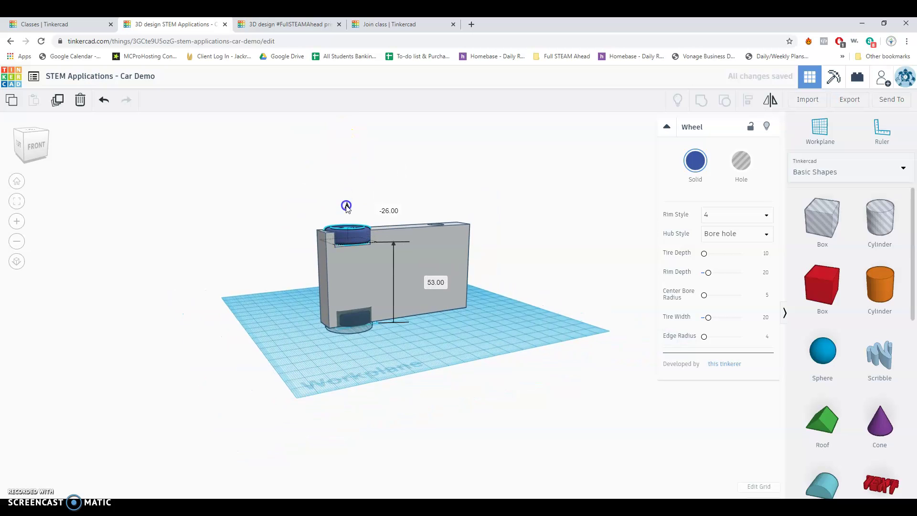
scroll(344, 201, "up", 3)
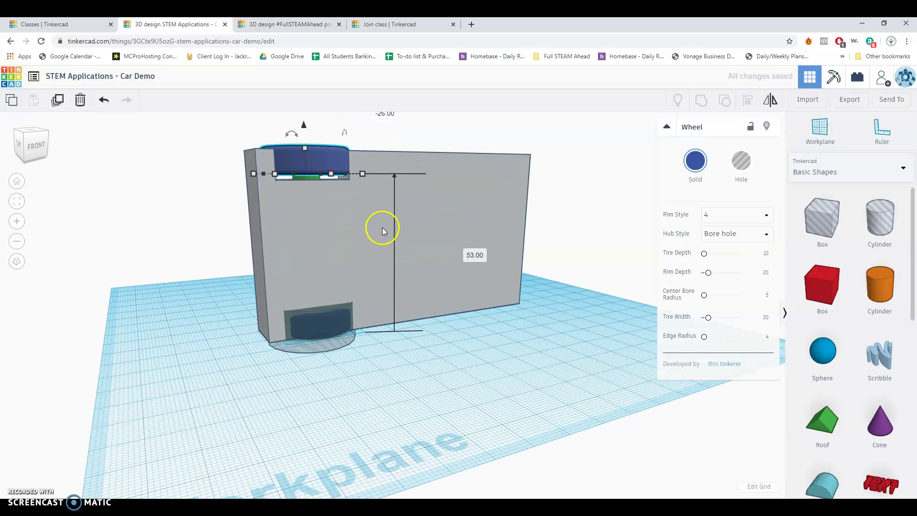
key("f")
right_click_drag(373, 237, 375, 260)
left_click(393, 257)
left_click_drag(394, 260, 394, 266)
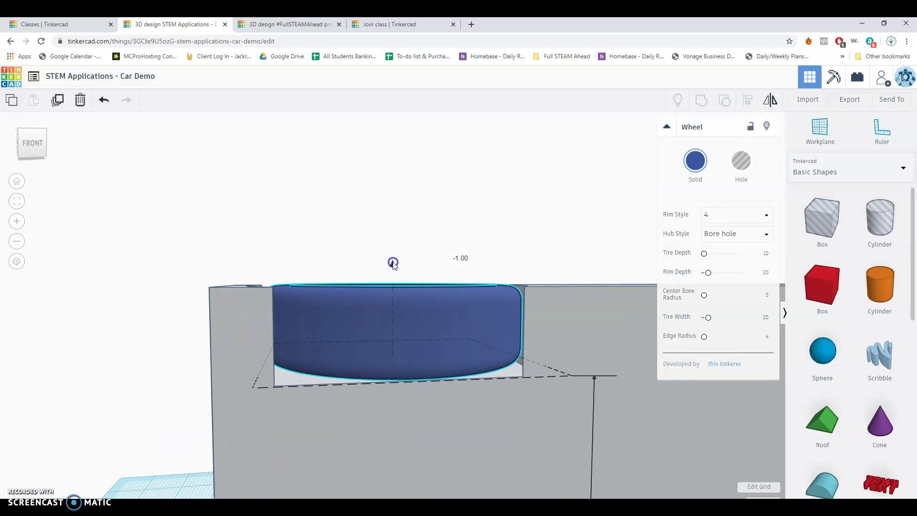
right_click_drag(394, 265, 313, 259)
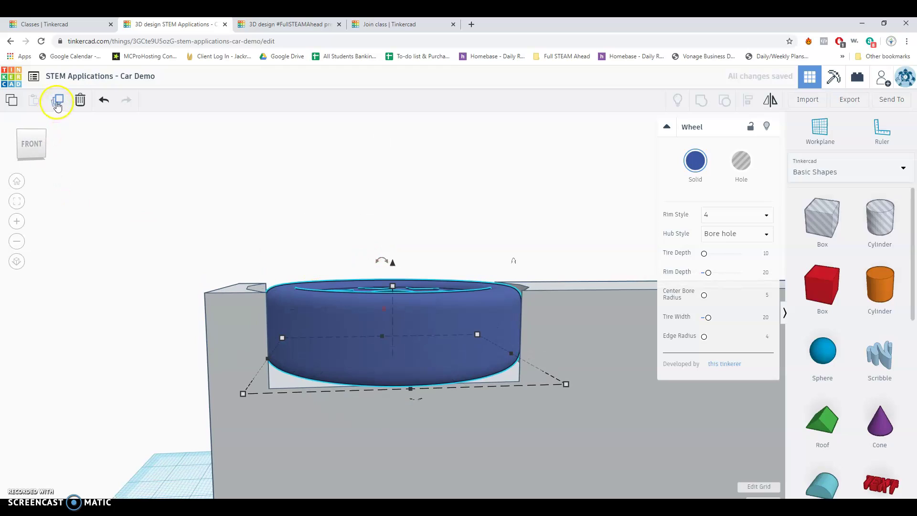
Step: Group the remaining hole cylinder with the body to recut the lower wheel well
left_click(17, 181)
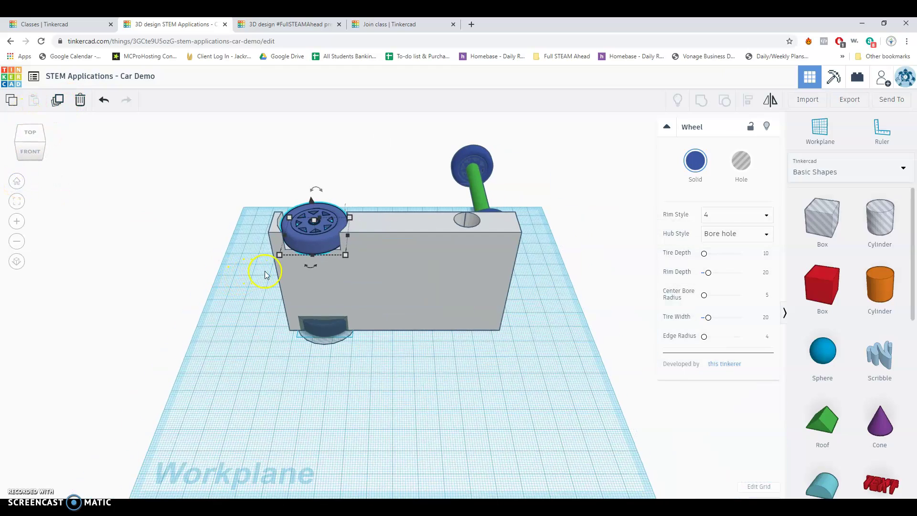
right_click_drag(346, 280, 488, 272)
left_click(487, 273)
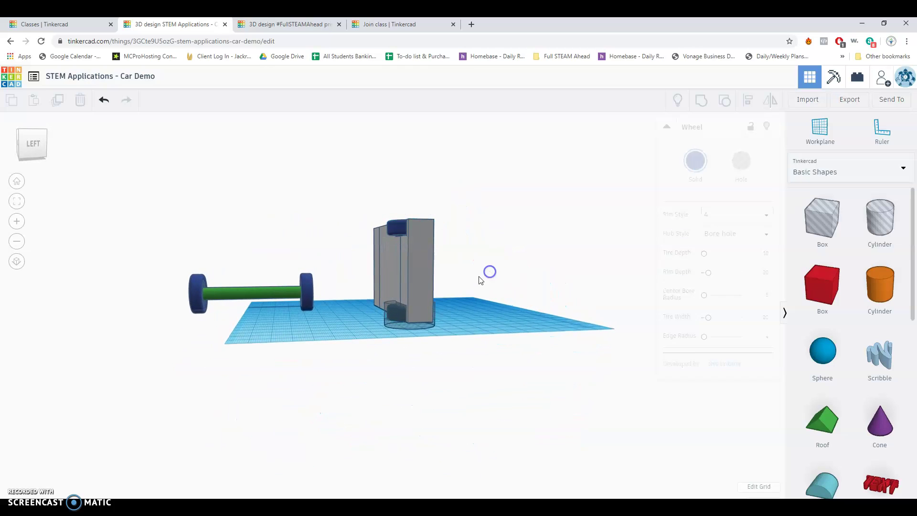
left_click(411, 327)
left_click(419, 273, "shift")
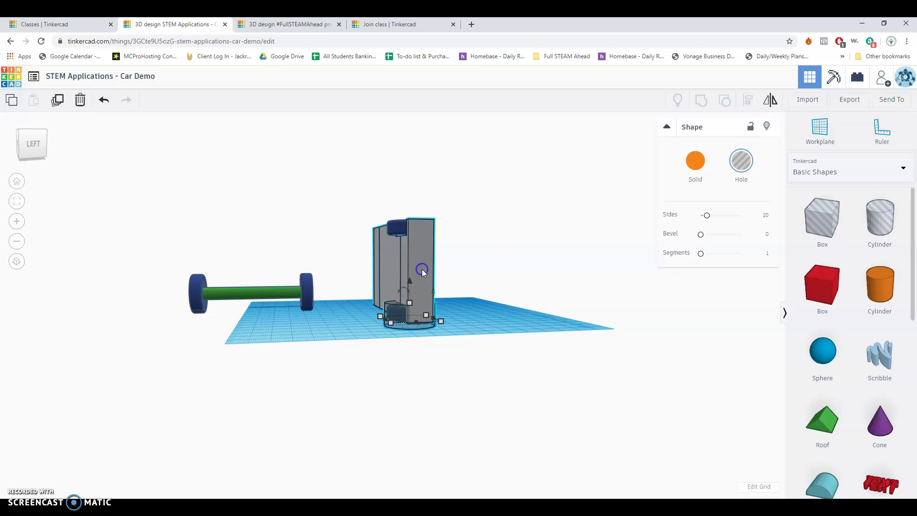
left_click(701, 102)
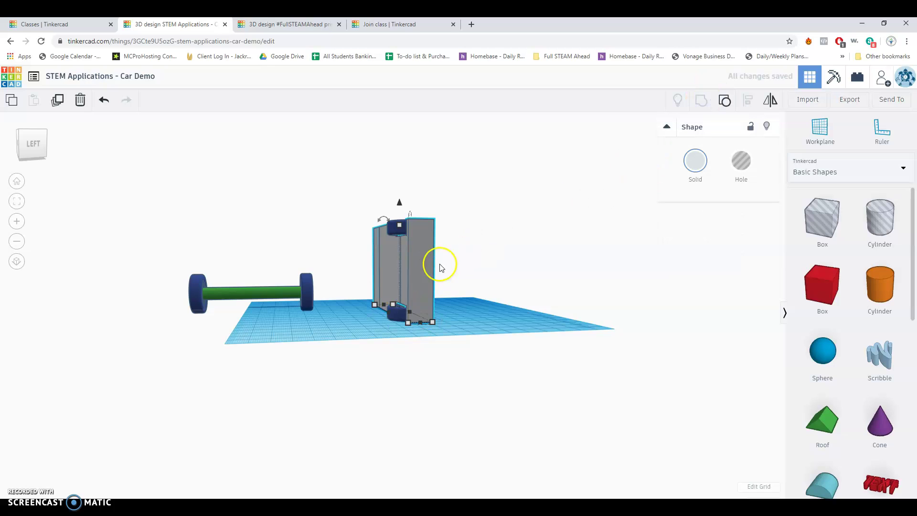
right_click_drag(556, 317, 509, 335)
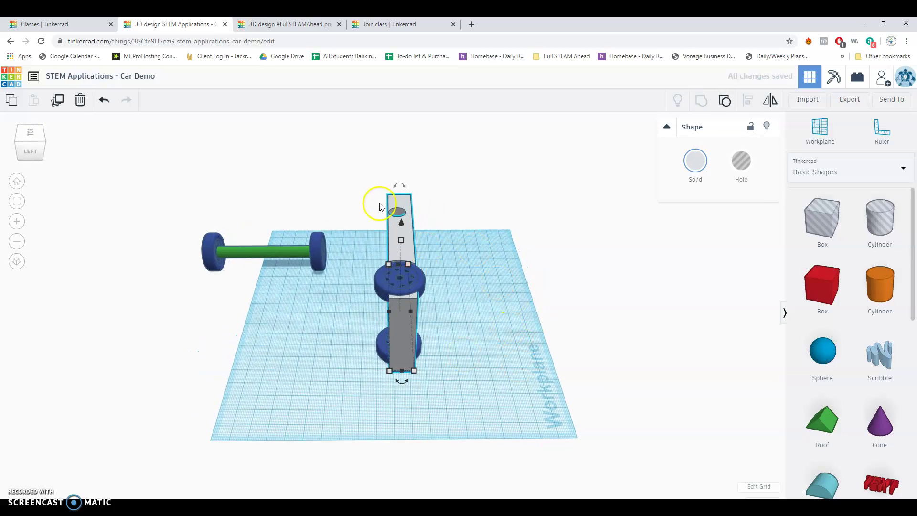
Step: Switch to the #FullSTEAMAhead print in place car design and examine its wheel wells, cone-shaped axle ends and underside from several angles
left_click(279, 26)
right_click_drag(305, 300, 342, 296)
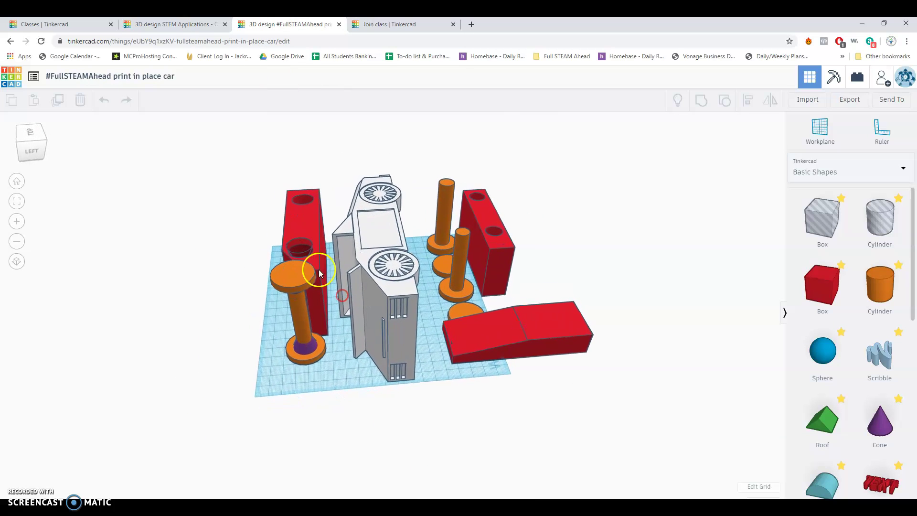
scroll(335, 286, "up", 3)
right_click_drag(319, 262, 423, 254)
right_click_drag(428, 273, 406, 318)
scroll(566, 352, "up", 3)
right_click_drag(567, 352, 509, 257)
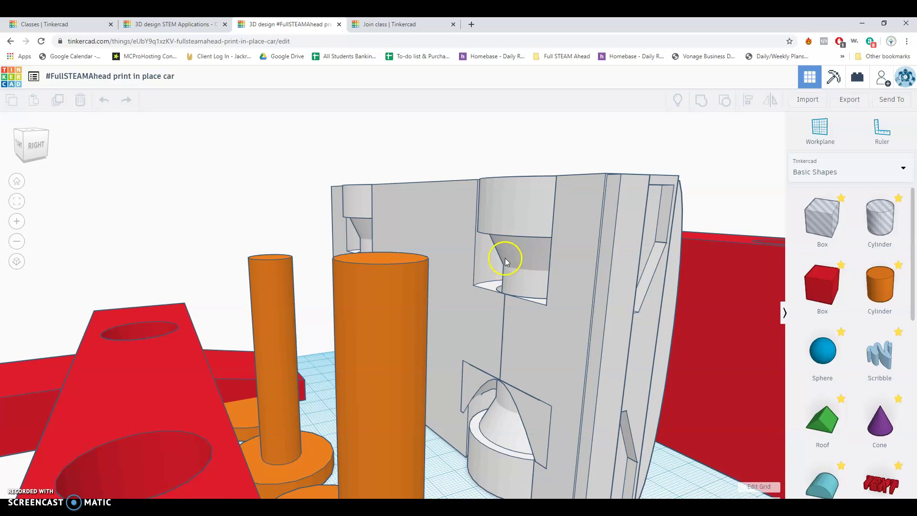
right_click_drag(509, 252, 418, 353)
right_click_drag(409, 266, 409, 313)
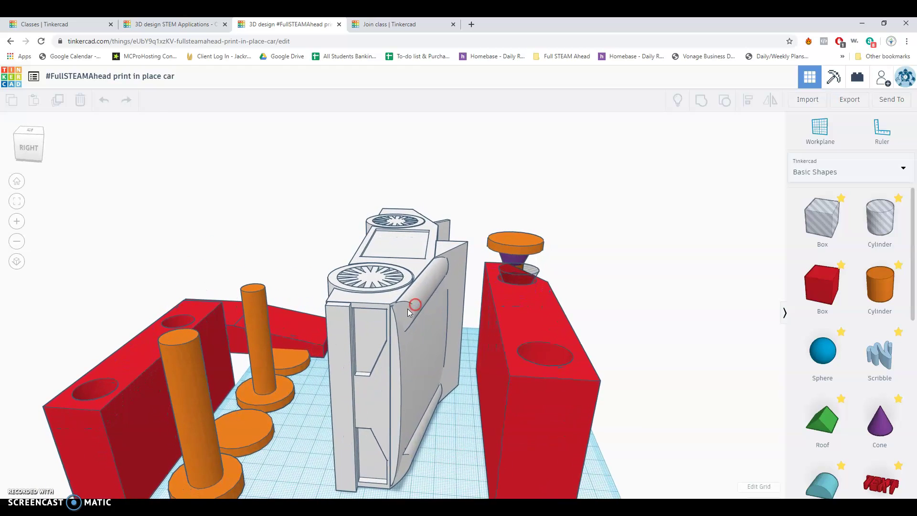